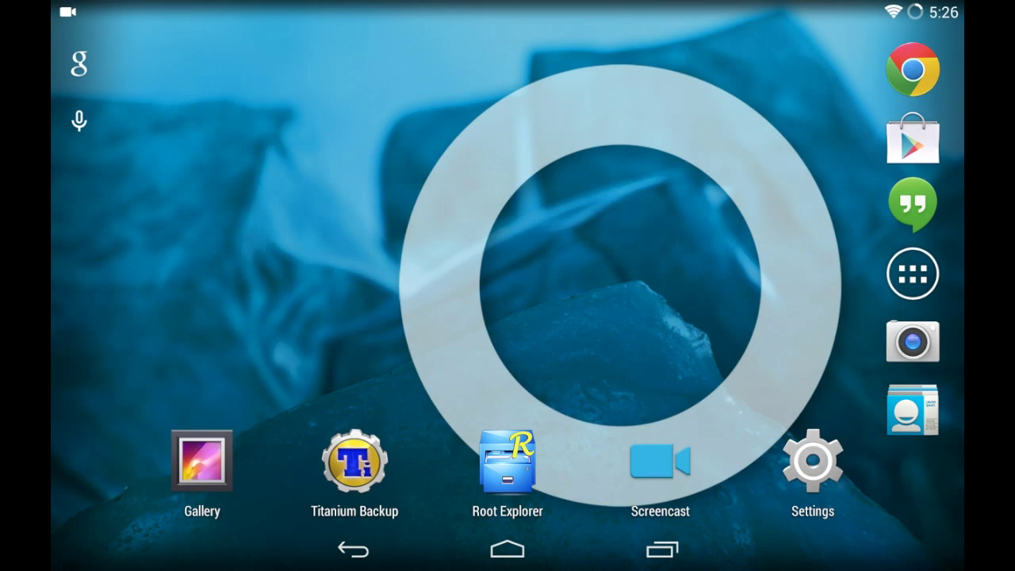
- Look at the XAF Custom Build download links on the xbmcandroid.com guide without downloading
left_click(913, 70)
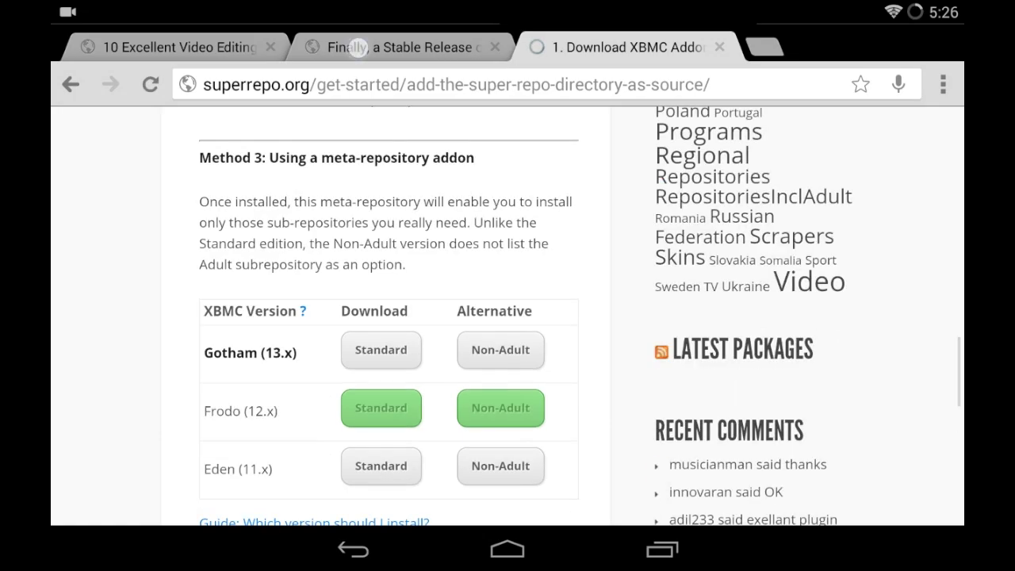
left_click(396, 47)
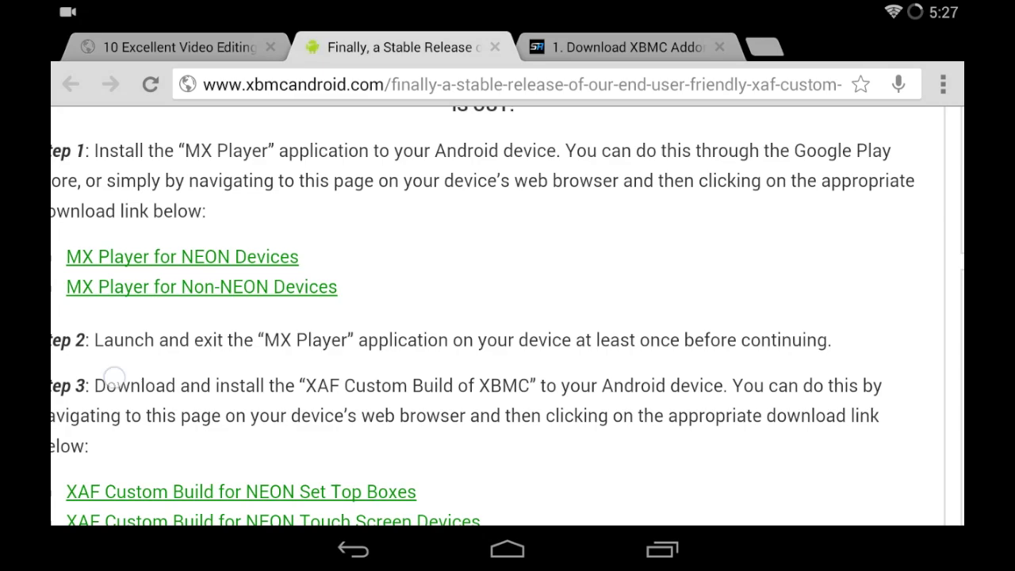
left_click_drag(115, 369, 115, 158)
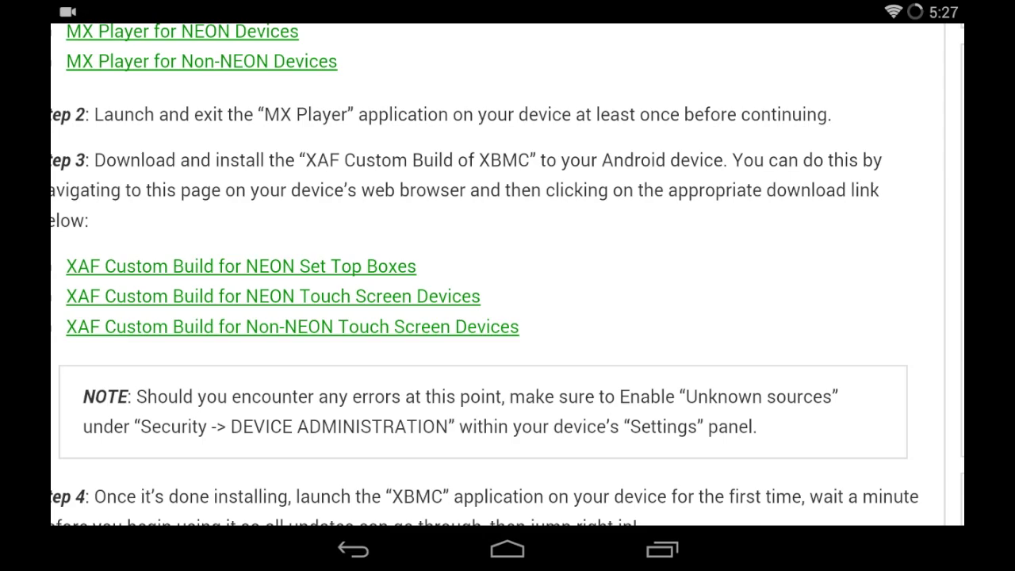
left_click(136, 299)
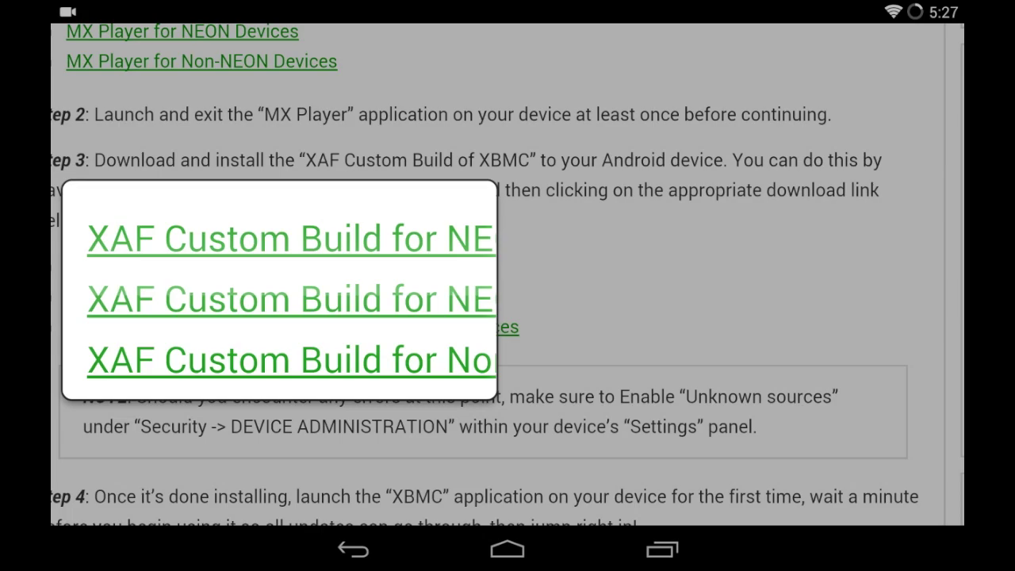
left_click(816, 344)
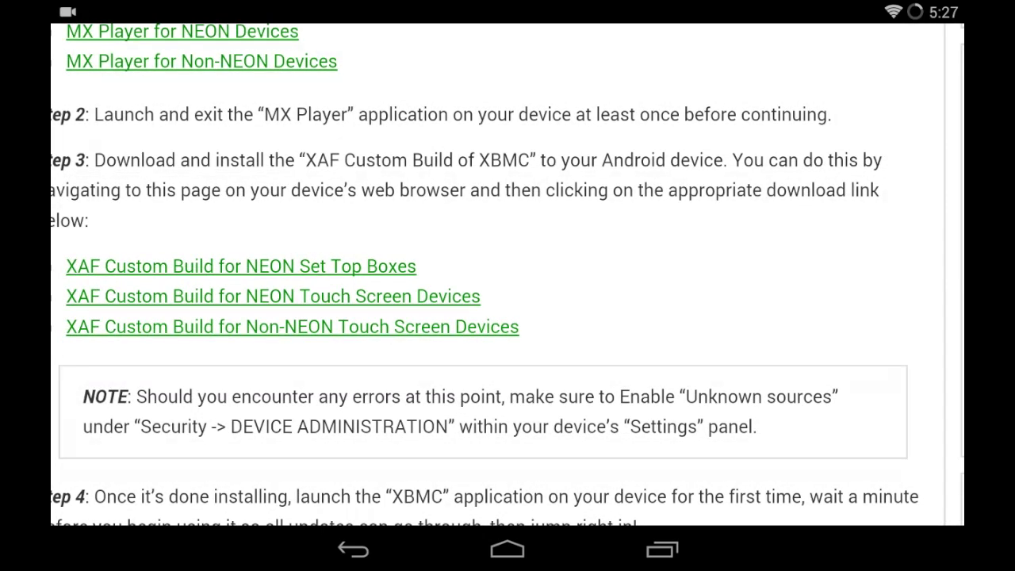
left_click(507, 550)
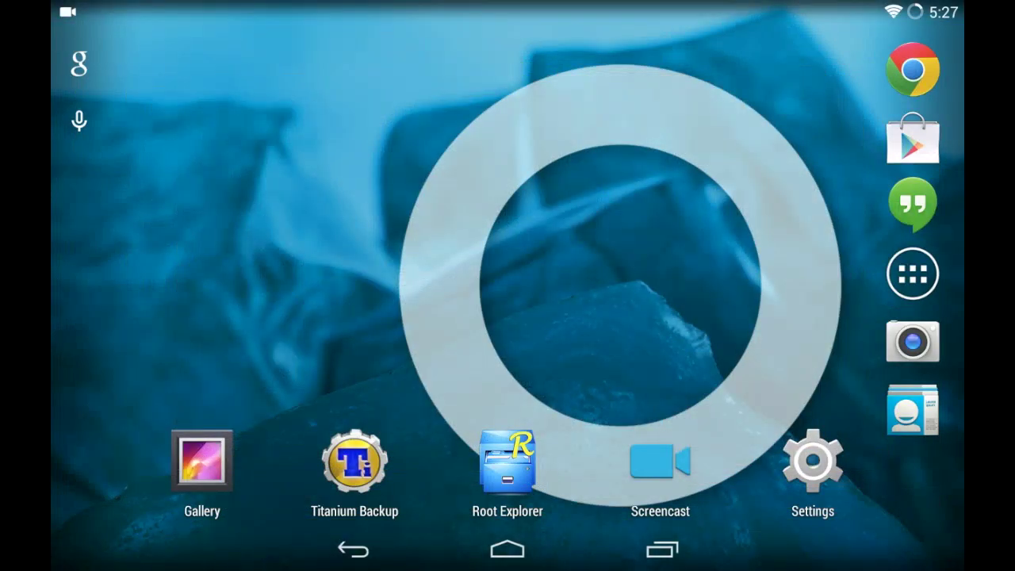
- In Root Explorer, go up from Screencasts to /sdcard and open the Download folder
left_click(508, 468)
left_click(736, 90)
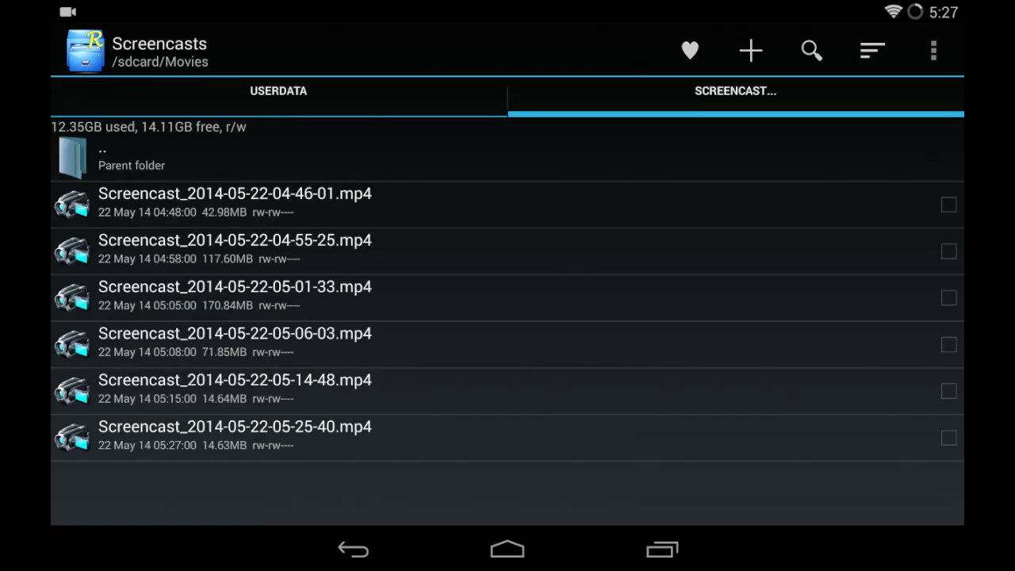
left_click(132, 159)
left_click(132, 159)
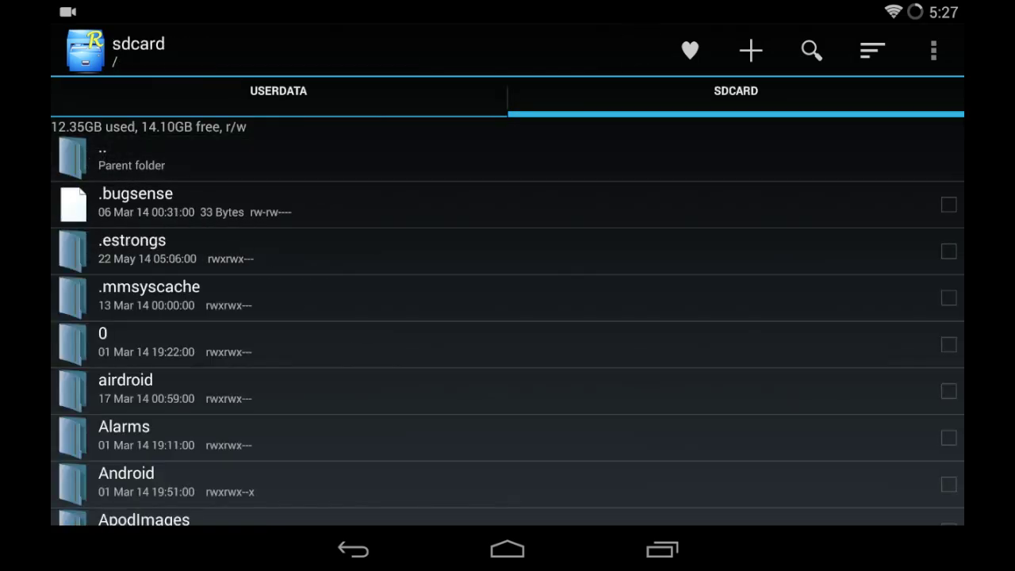
left_click_drag(103, 413, 85, 195)
left_click_drag(114, 421, 86, 197)
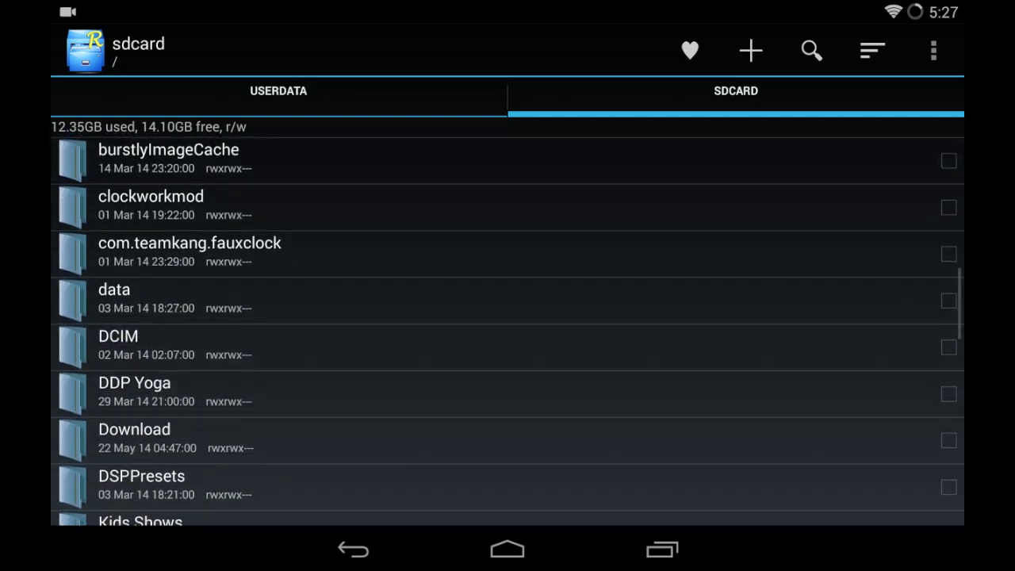
left_click_drag(104, 410, 110, 269)
left_click(110, 304)
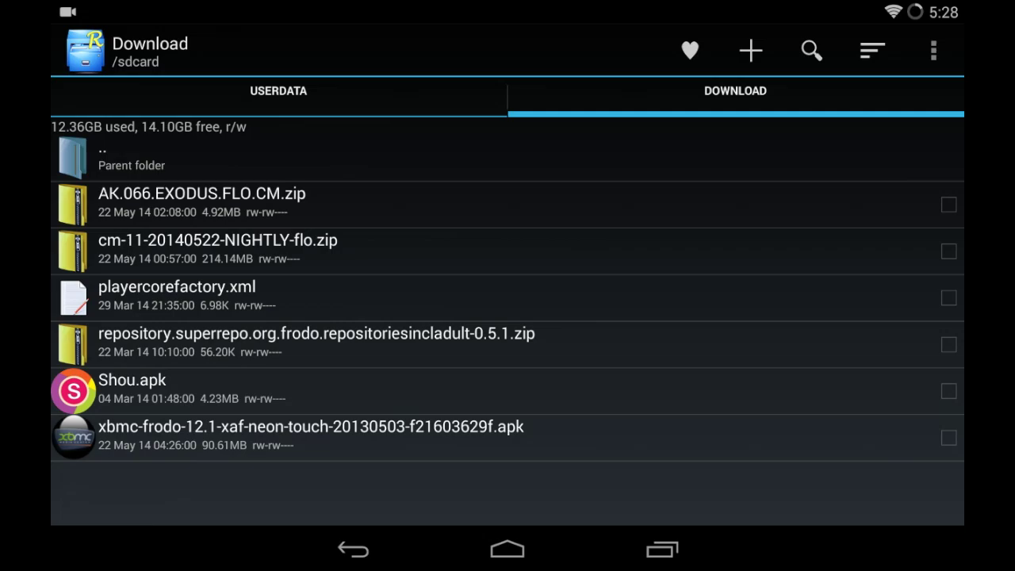
mouse_move(195, 470)
left_mouse_down()
mouse_move(153, 478)
mouse_move(161, 485)
mouse_move(99, 511)
left_mouse_up()
- Cancel the Package Installer prompt for the xbmc-frodo apk
left_click(195, 456)
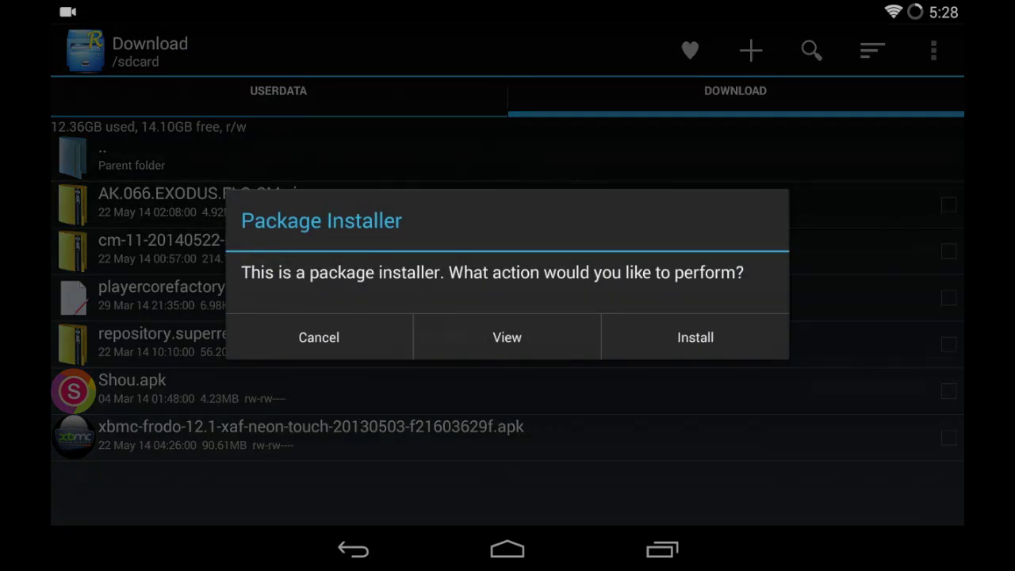
left_click(295, 337)
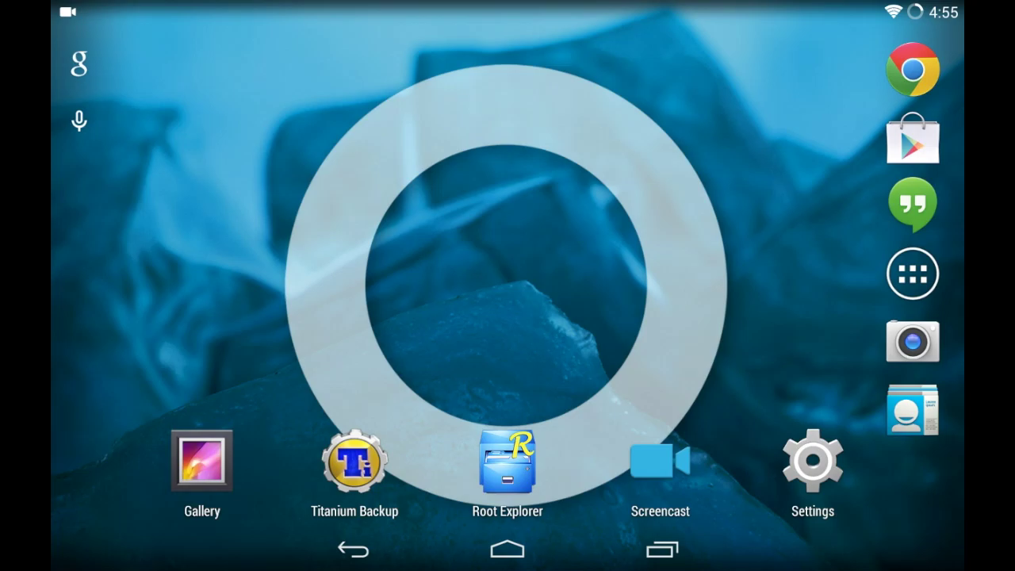
left_click(913, 274)
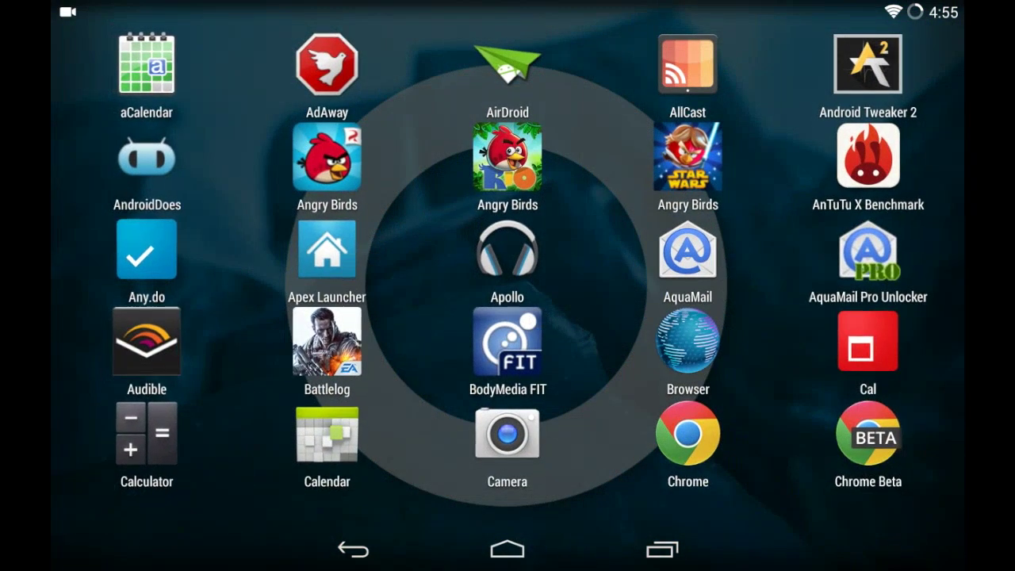
scroll(508, 285, "down", 15)
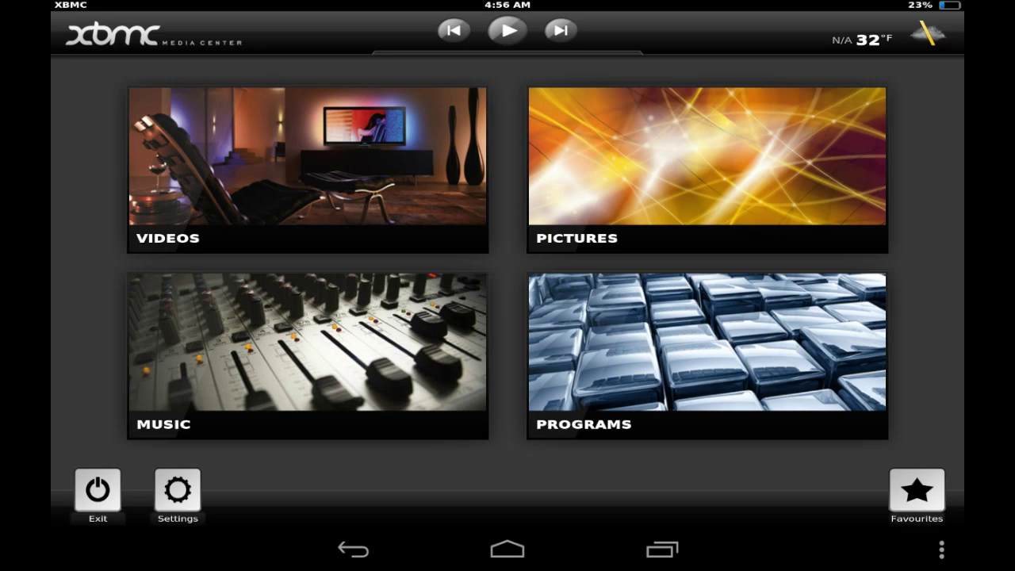
- Switch from XBMC to the superrepo.org page in Chrome and start scrolling down
left_click(508, 549)
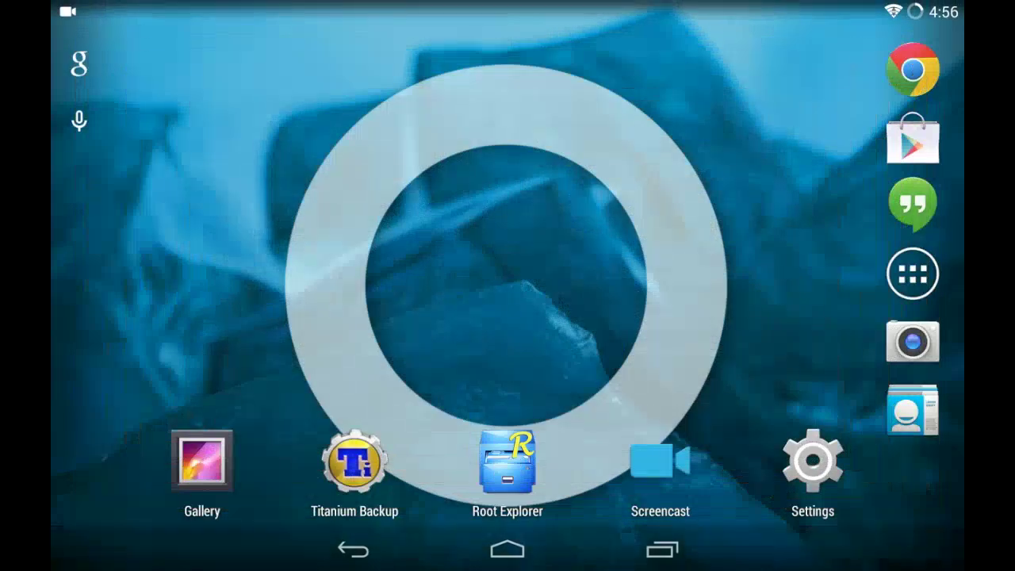
left_click(913, 69)
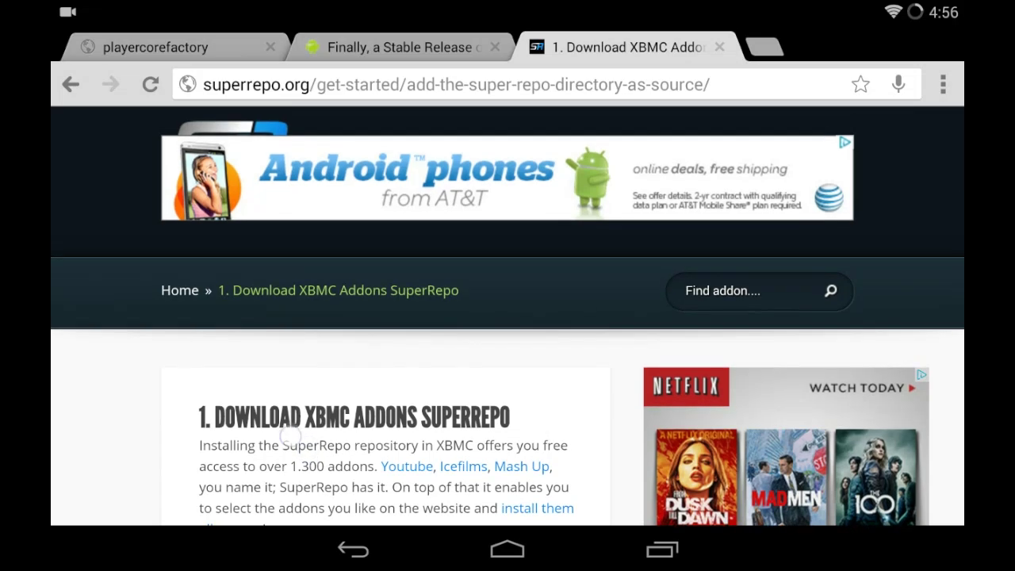
scroll(291, 320, "down", 3)
scroll(290, 321, "up", 3)
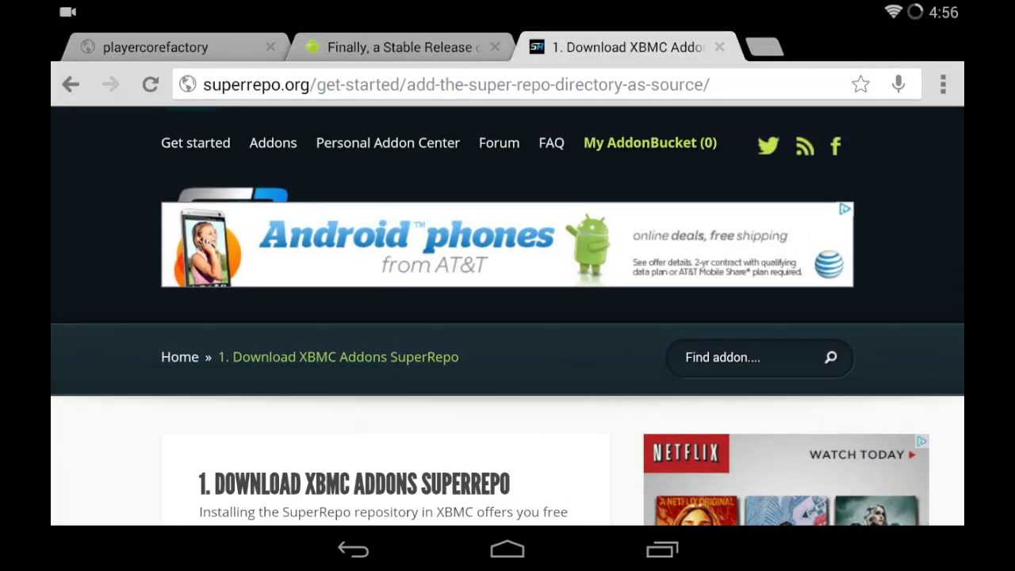
scroll(176, 415, "down", 5)
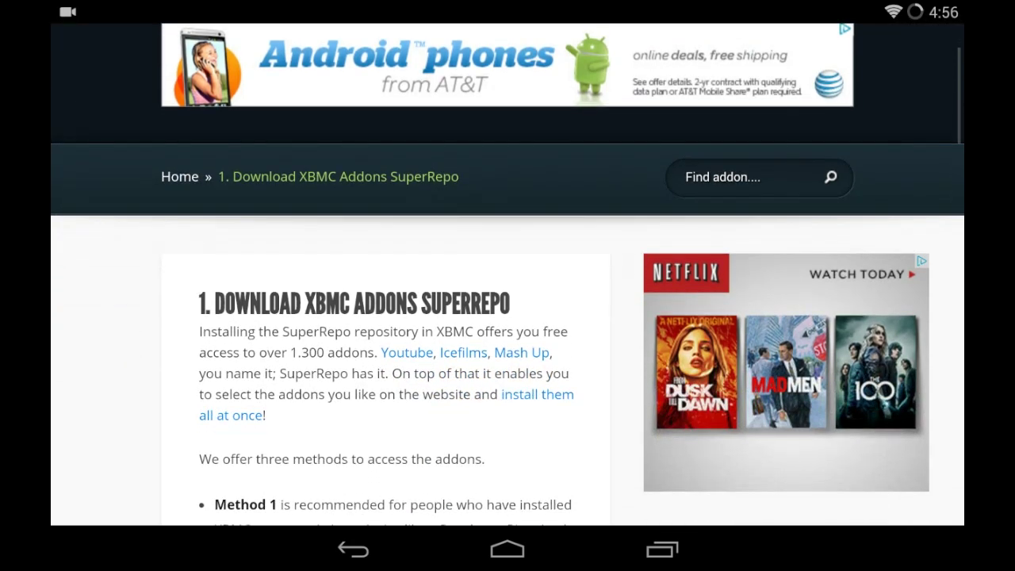
scroll(306, 268, "down", 6)
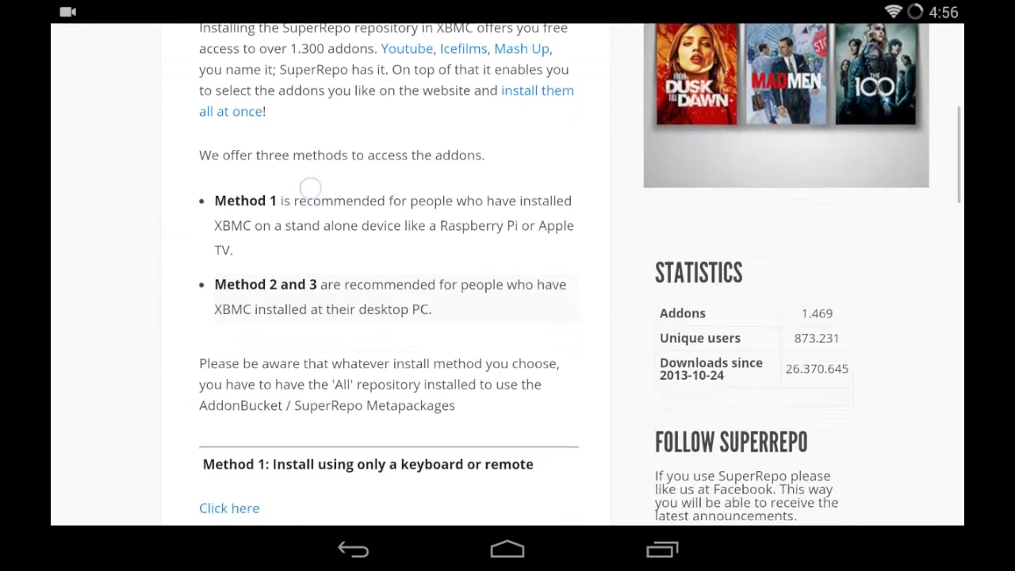
scroll(293, 152, "up", 3)
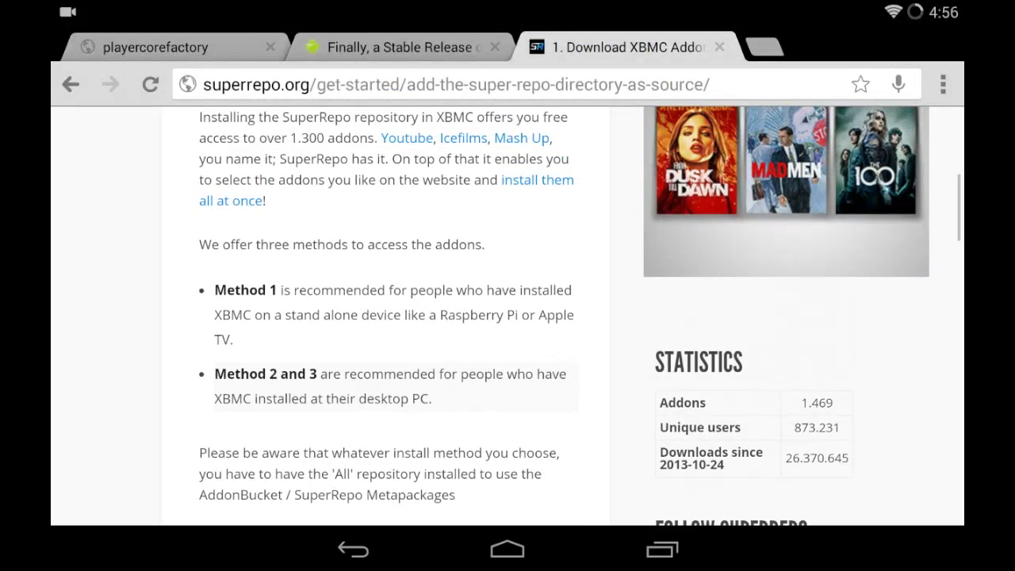
scroll(315, 267, "down", 4)
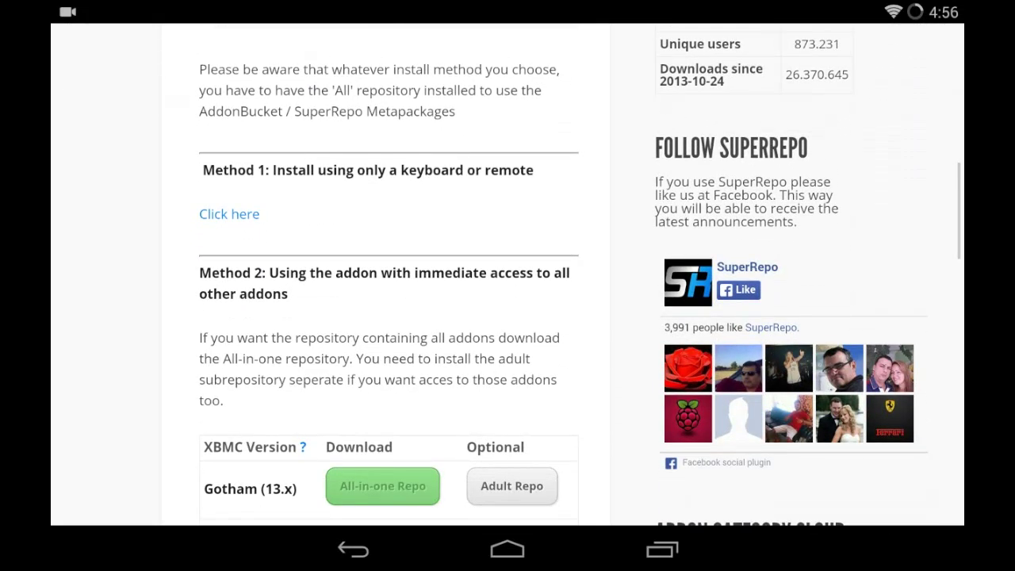
- Scroll to the Method 3 meta-repository table with the Frodo Standard and Non-Adult downloads
scroll(312, 208, "down", 3)
scroll(156, 324, "down", 5)
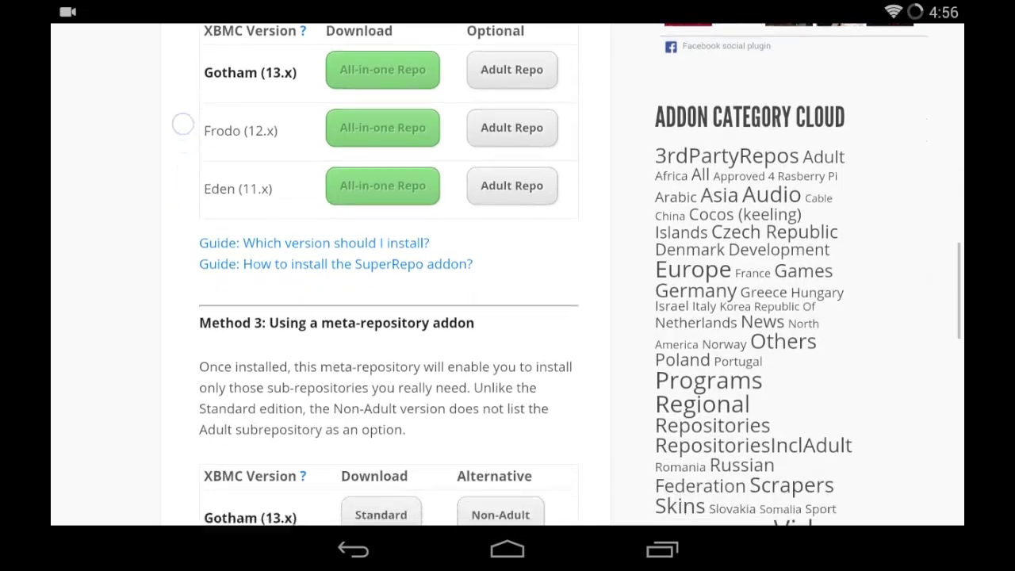
scroll(169, 293, "down", 2)
scroll(186, 407, "up", 6)
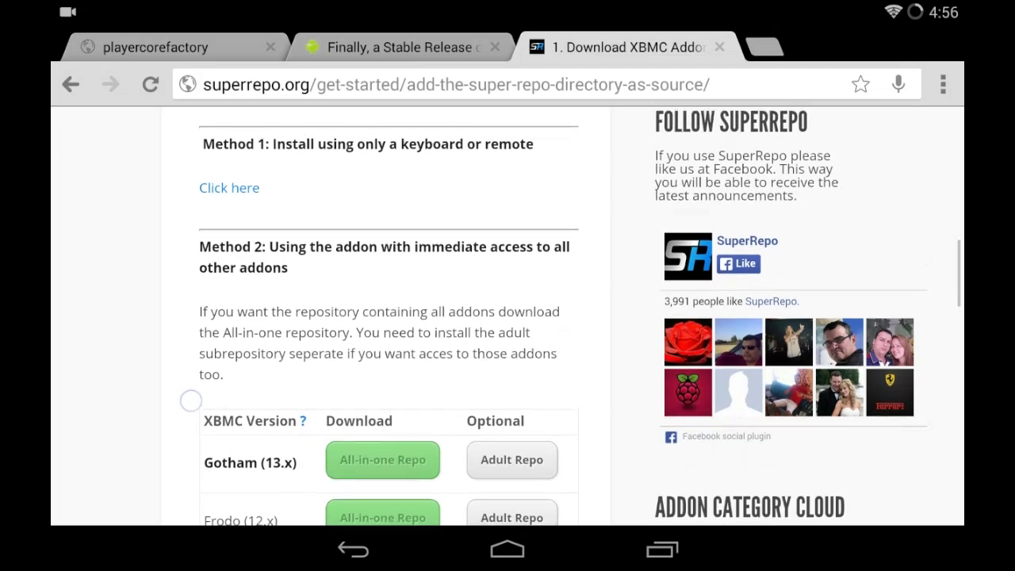
scroll(193, 410, "down", 3)
mouse_move(197, 274)
left_mouse_down()
mouse_move(199, 378)
mouse_move(184, 80)
left_mouse_up()
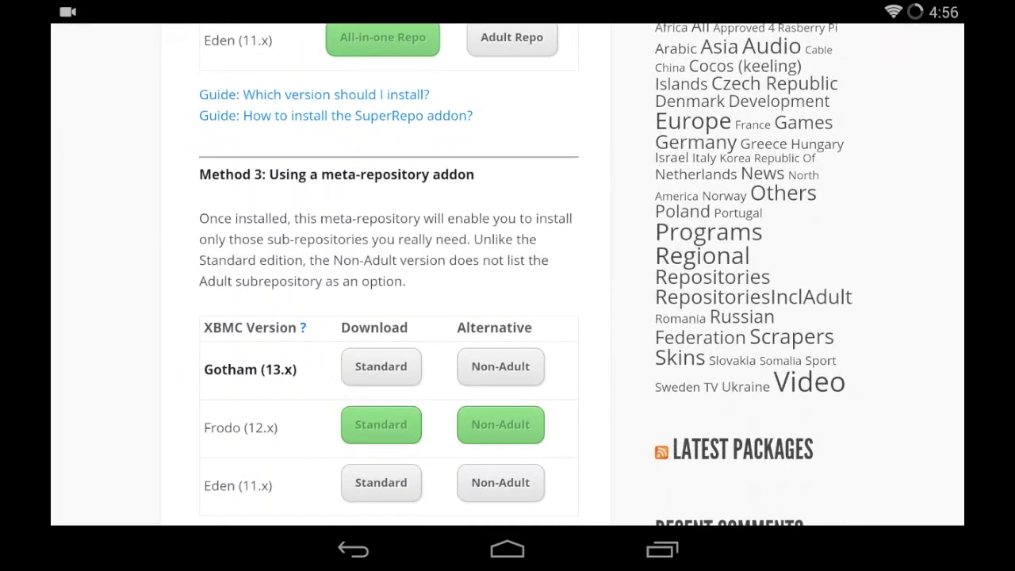
left_click_drag(175, 420, 174, 310)
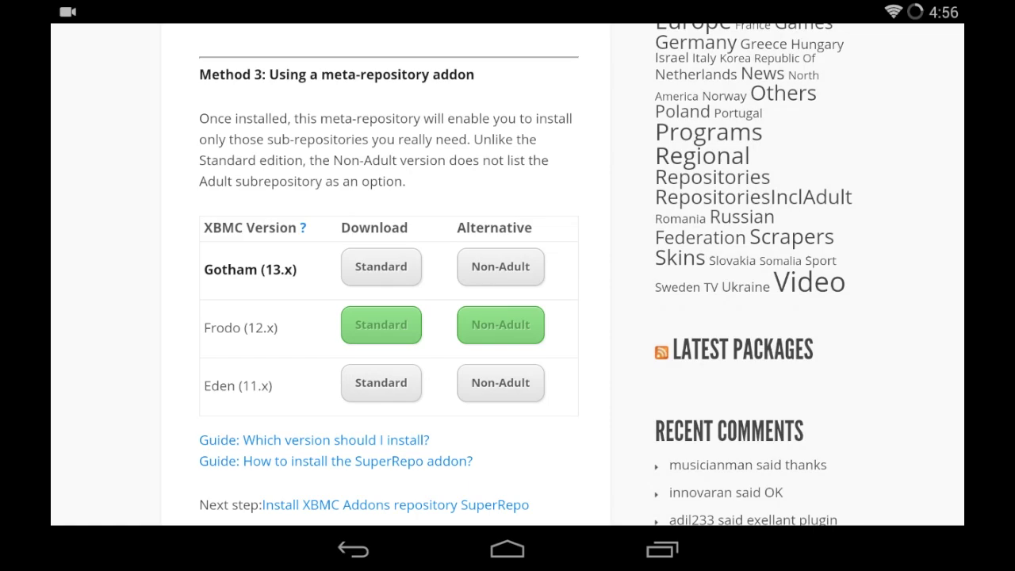
left_click(507, 550)
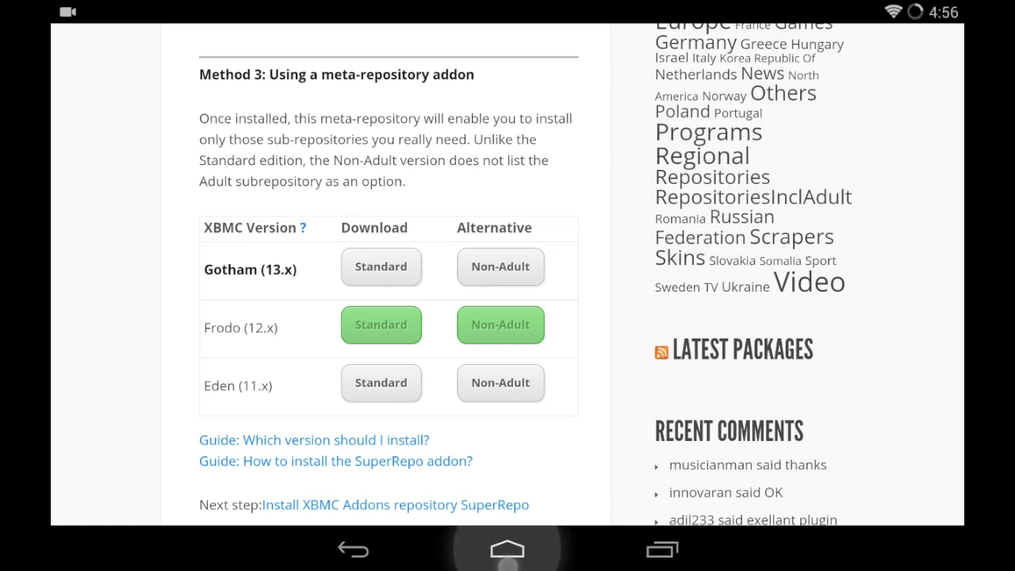
- Leave Root Explorer and bring XBMC back from the recent apps list
left_click(507, 458)
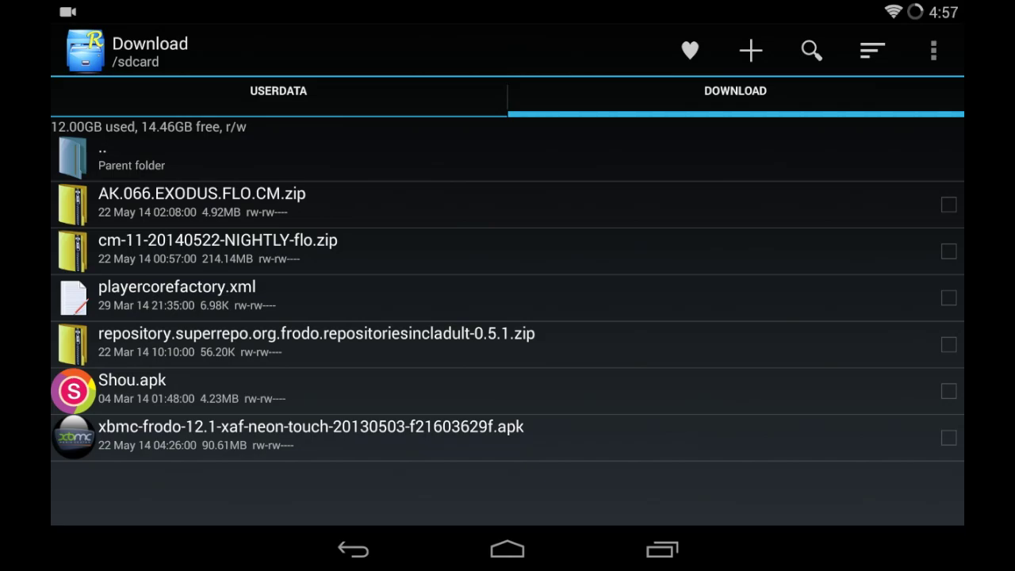
left_click(508, 550)
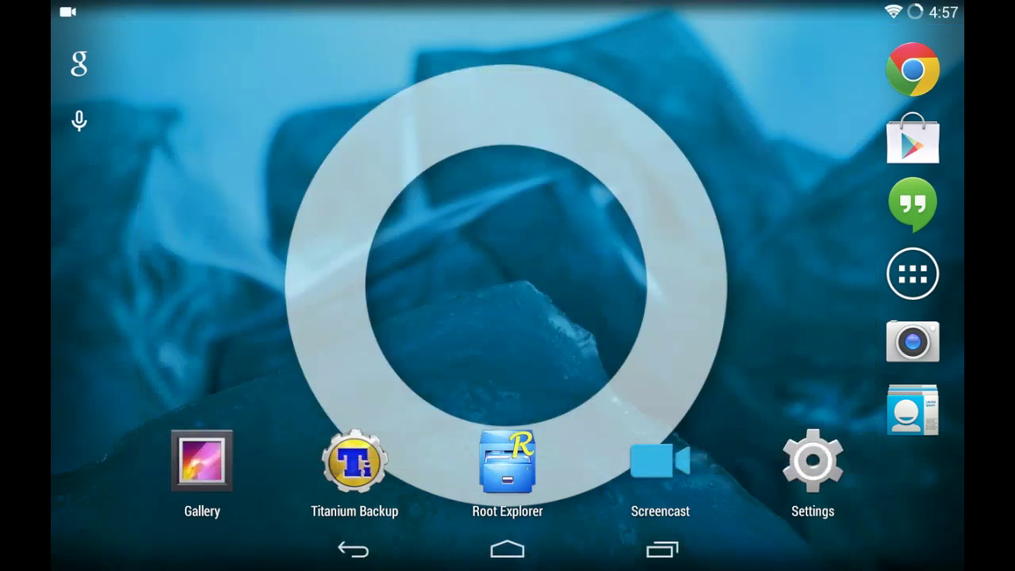
left_click(662, 550)
left_click(460, 273)
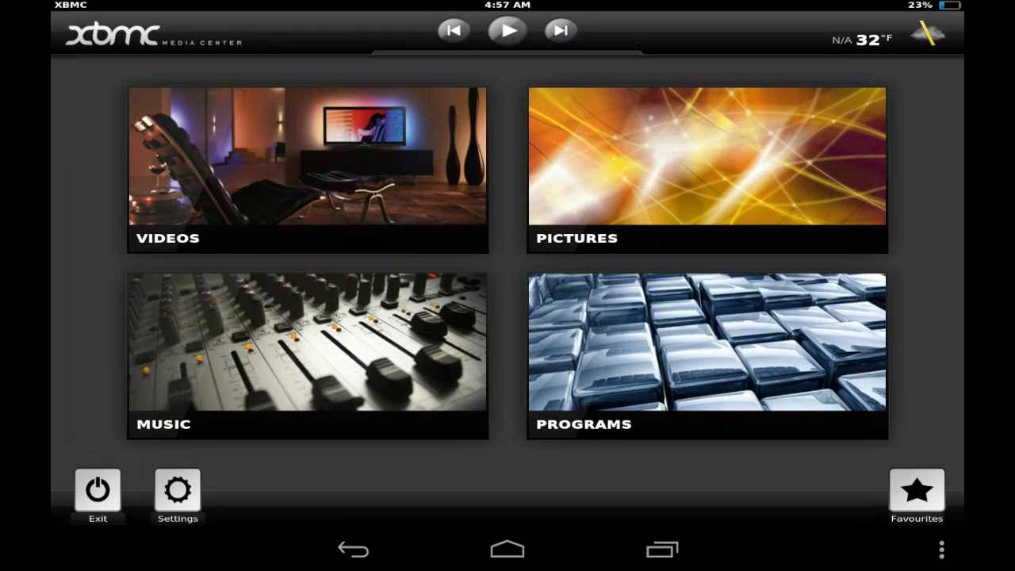
- Install the SuperRepo RepositoriesInclAdult 0.5.1 zip from External storage > Download, then view Get Add-ons
left_click(177, 491)
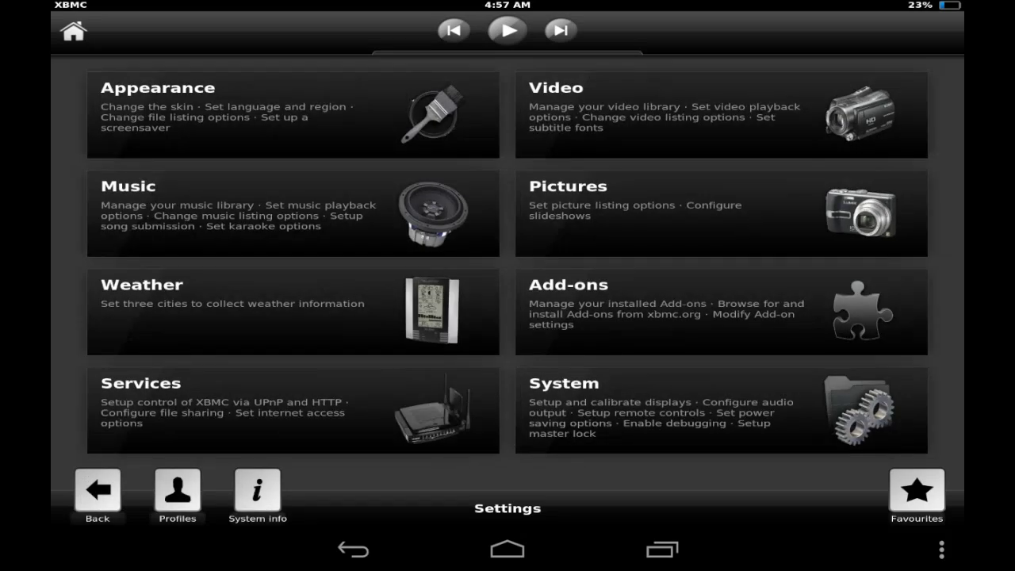
left_click(593, 307)
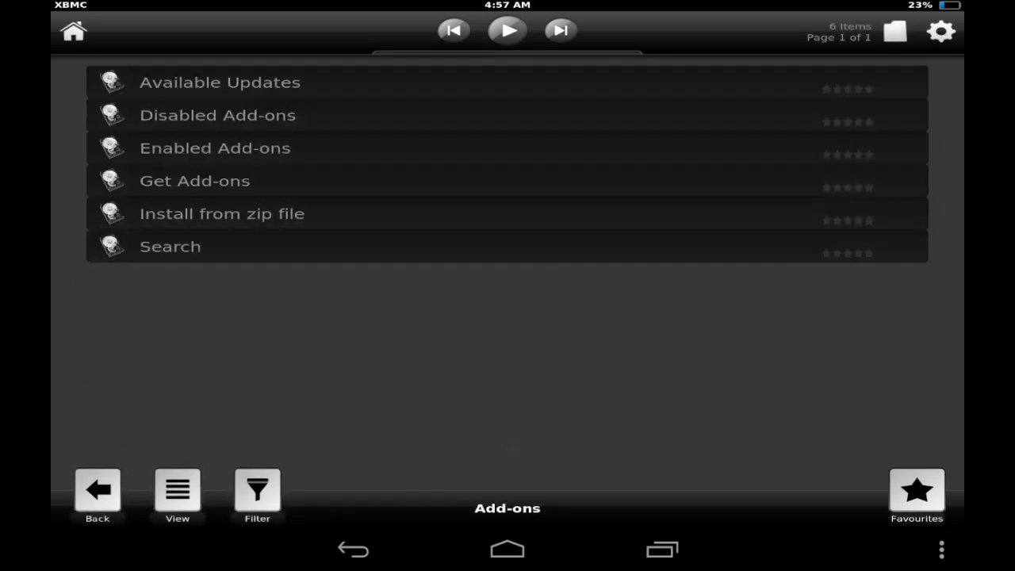
left_click(222, 213)
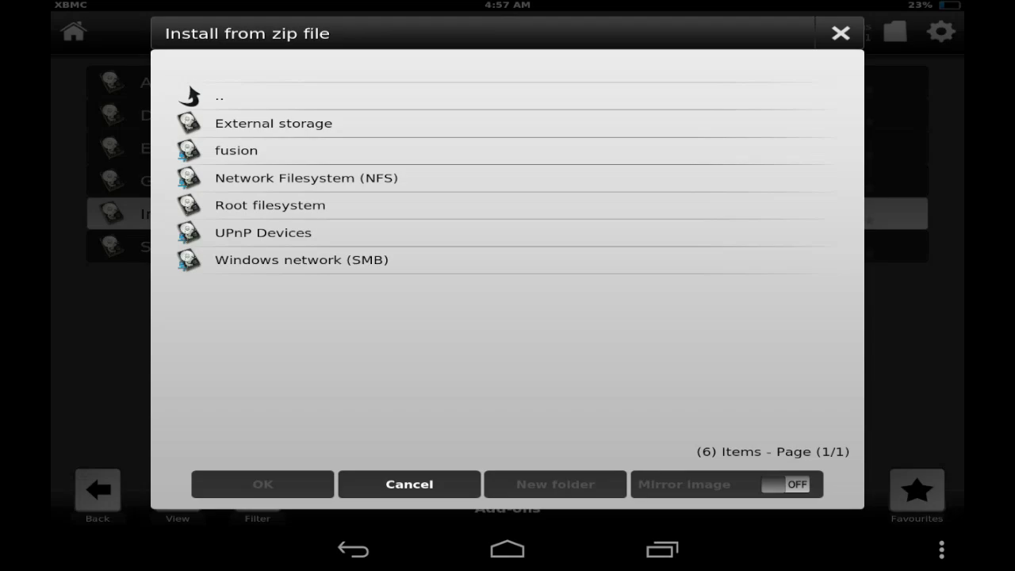
left_click(274, 123)
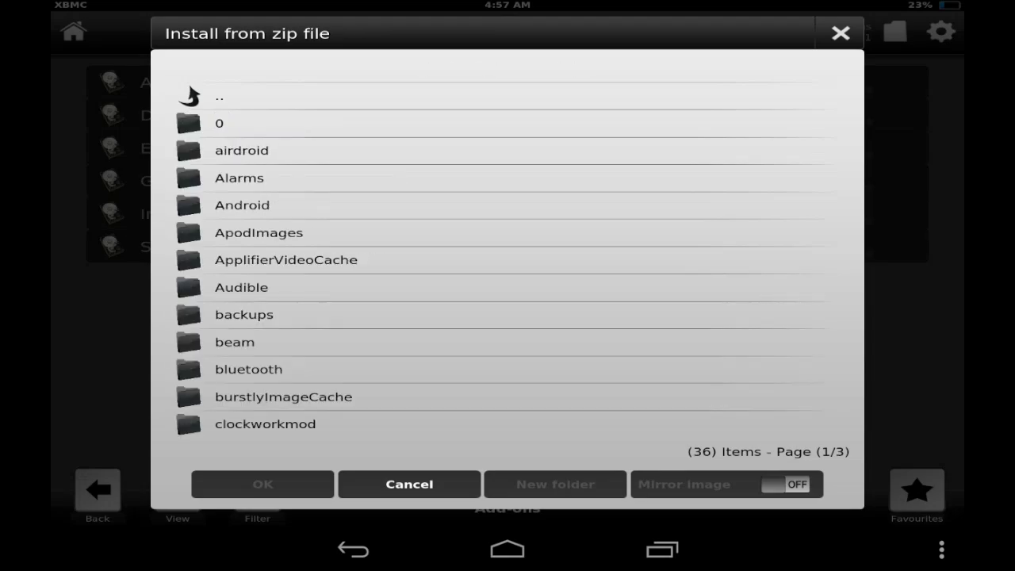
scroll(500, 261, "down", 7)
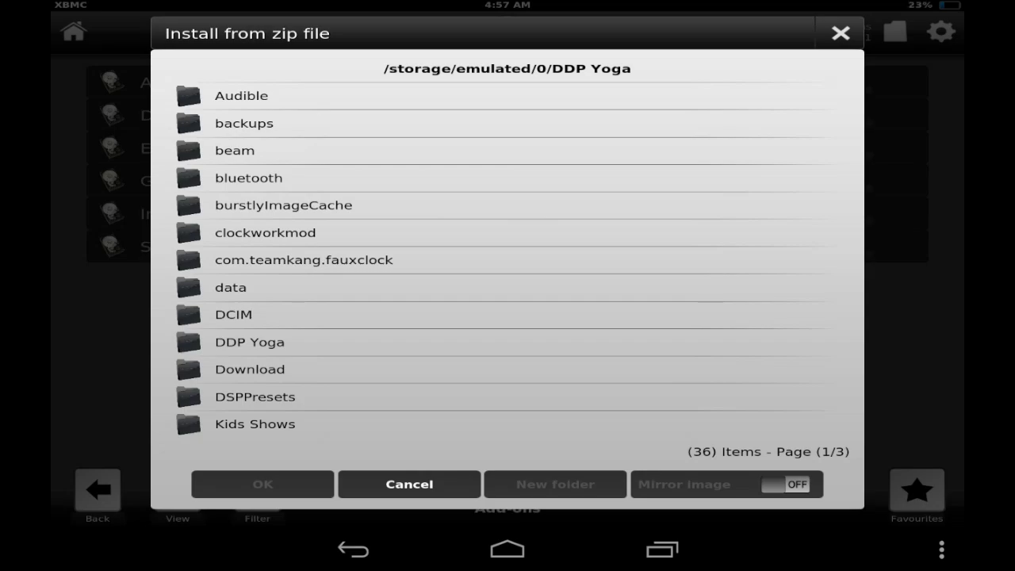
left_click(230, 368)
left_click(431, 178)
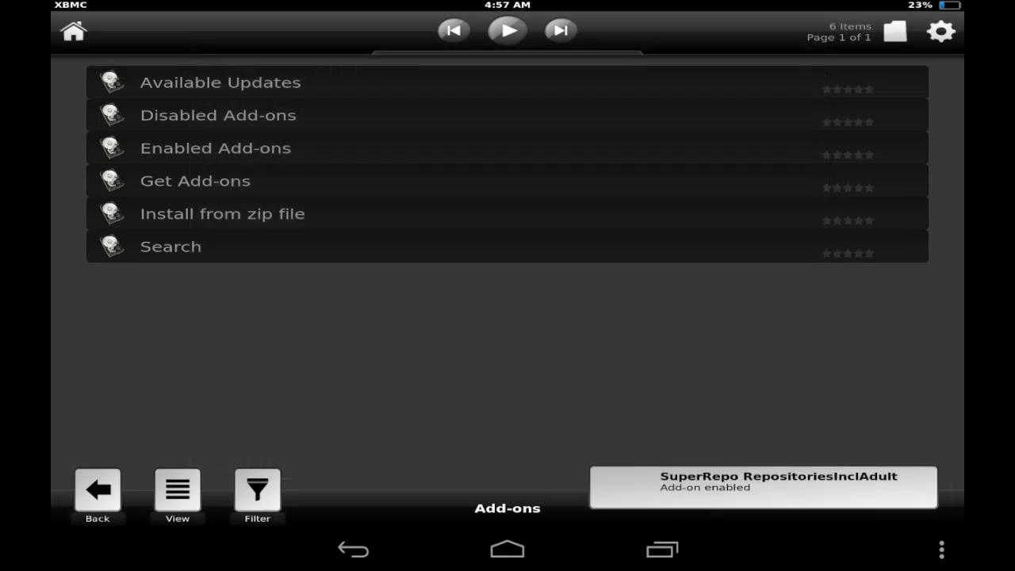
left_click(157, 184)
mouse_move(168, 306)
left_mouse_down()
mouse_move(152, 179)
mouse_move(172, 82)
left_mouse_up()
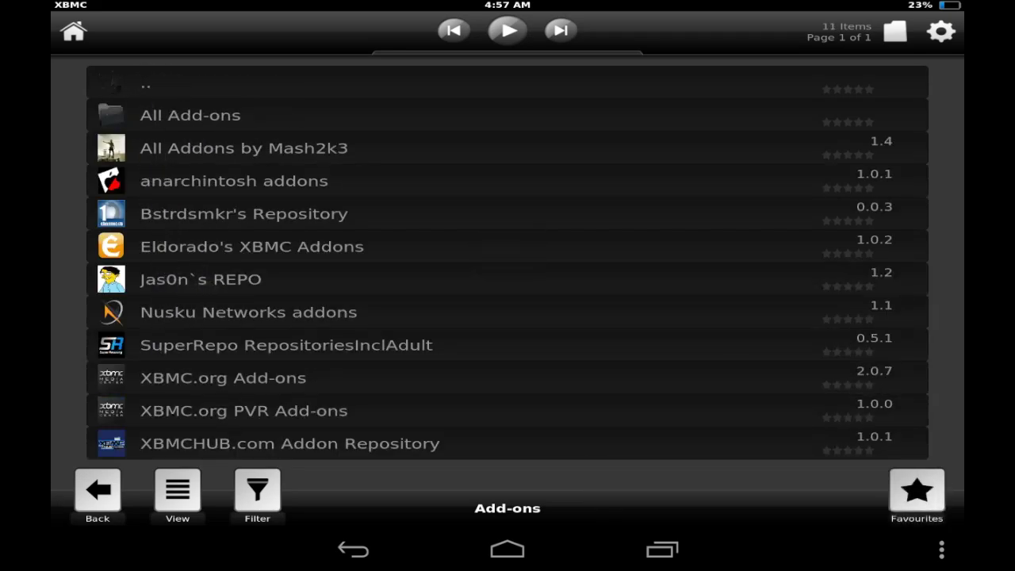
- Open SuperRepo RepositoriesInclAdult's add-on repositories and install SuperRepo Video Cable and Video
left_click(286, 345)
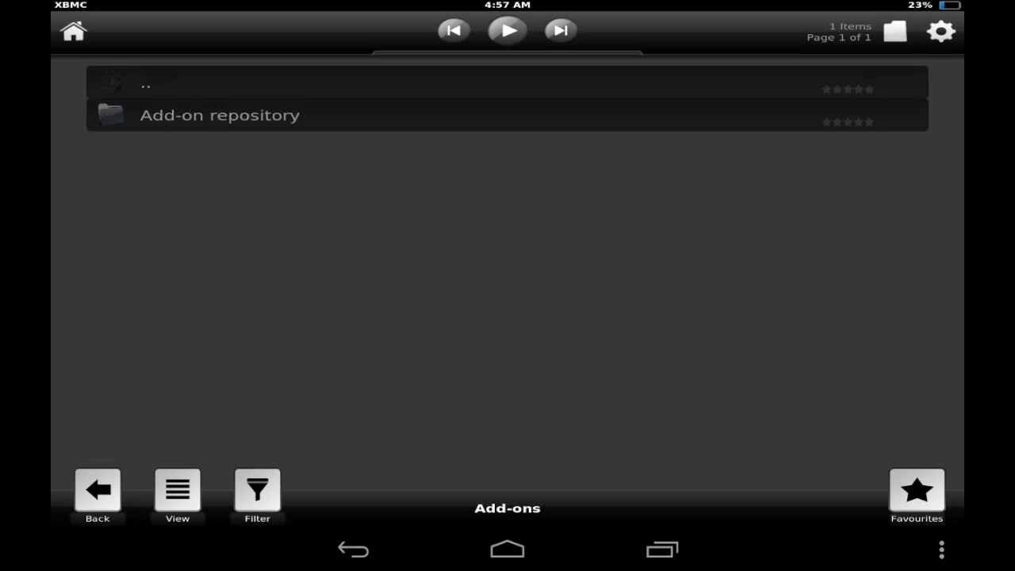
left_click(163, 112)
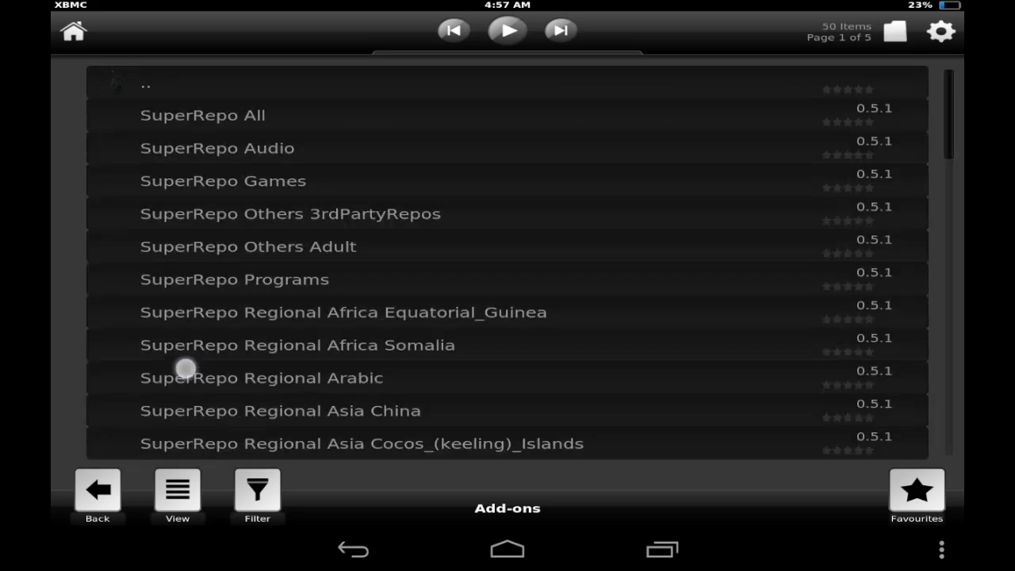
scroll(185, 363, "down", 15)
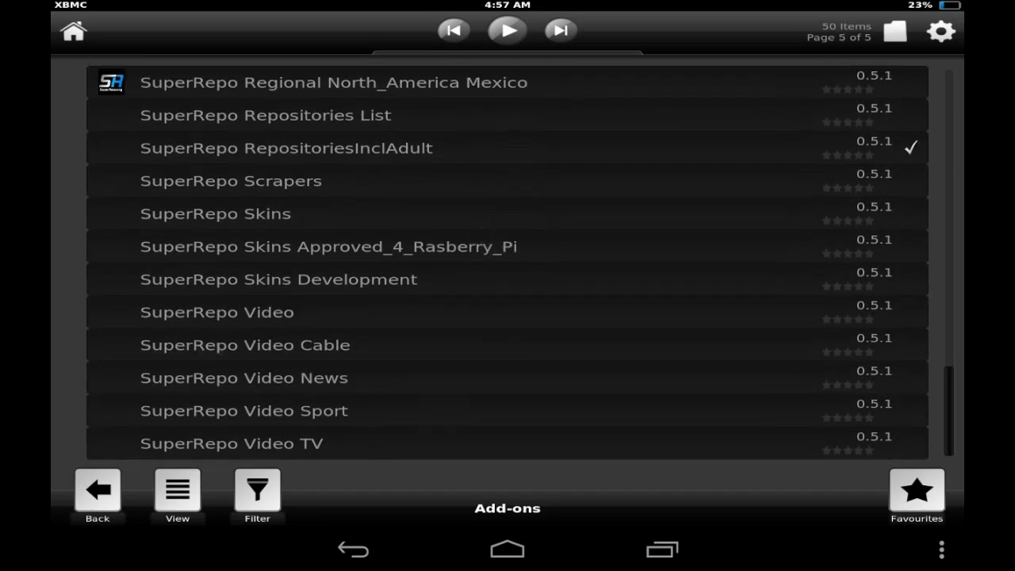
left_click(245, 345)
key("Escape")
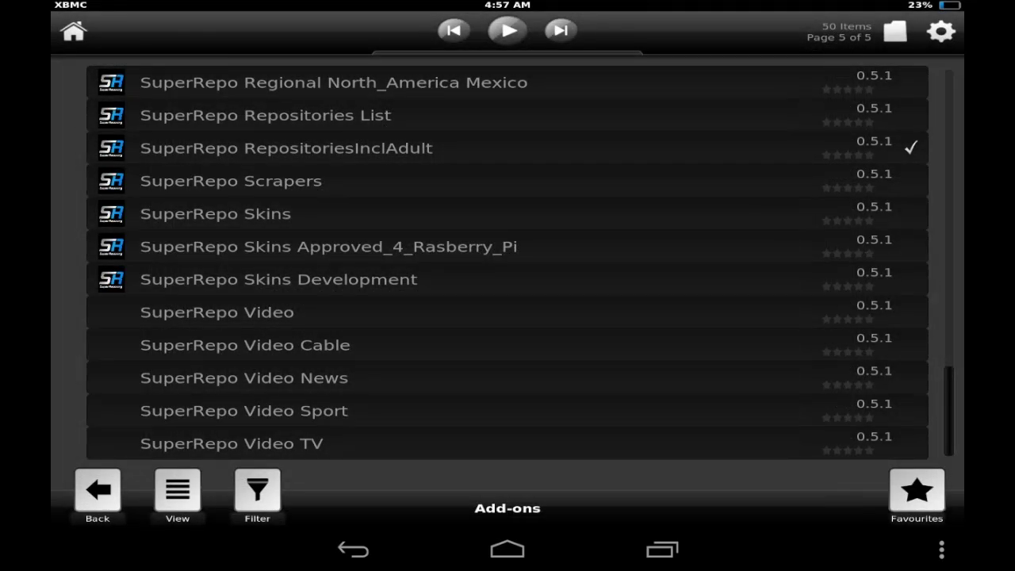
left_click(217, 311)
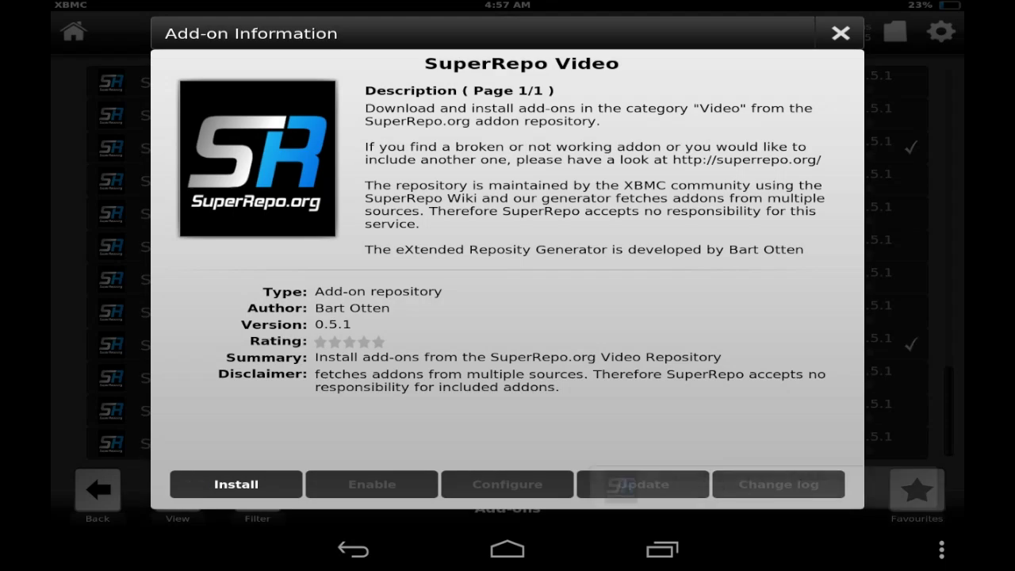
left_click(235, 484)
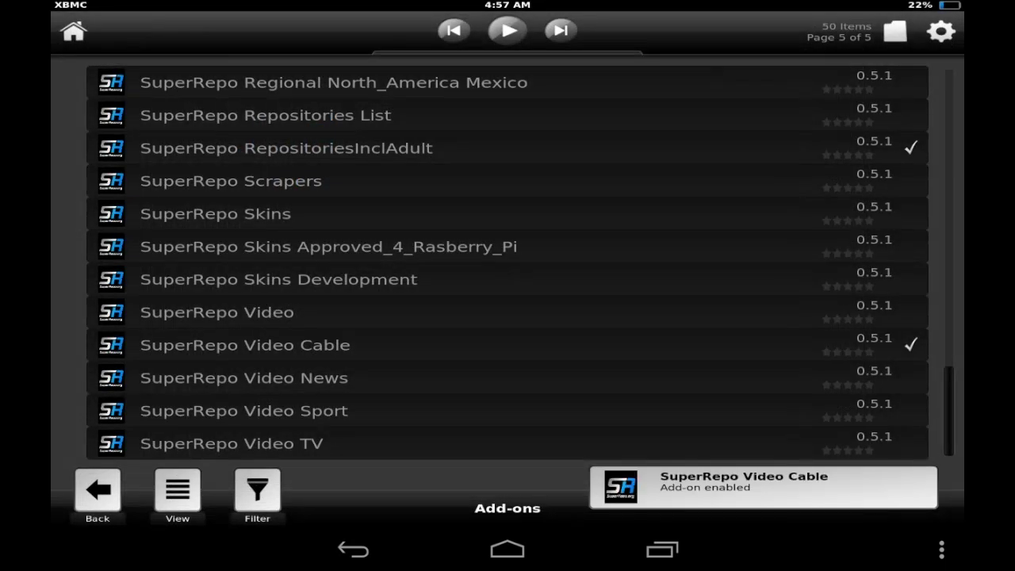
- Install the SuperRepo Video News, Video Sport and Video TV repositories
left_click(245, 345)
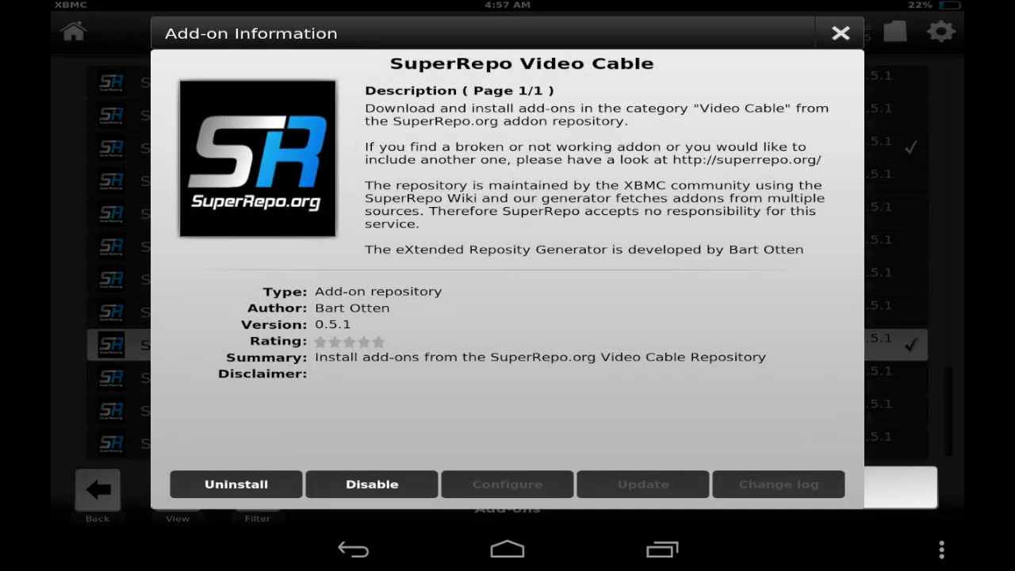
key("Escape")
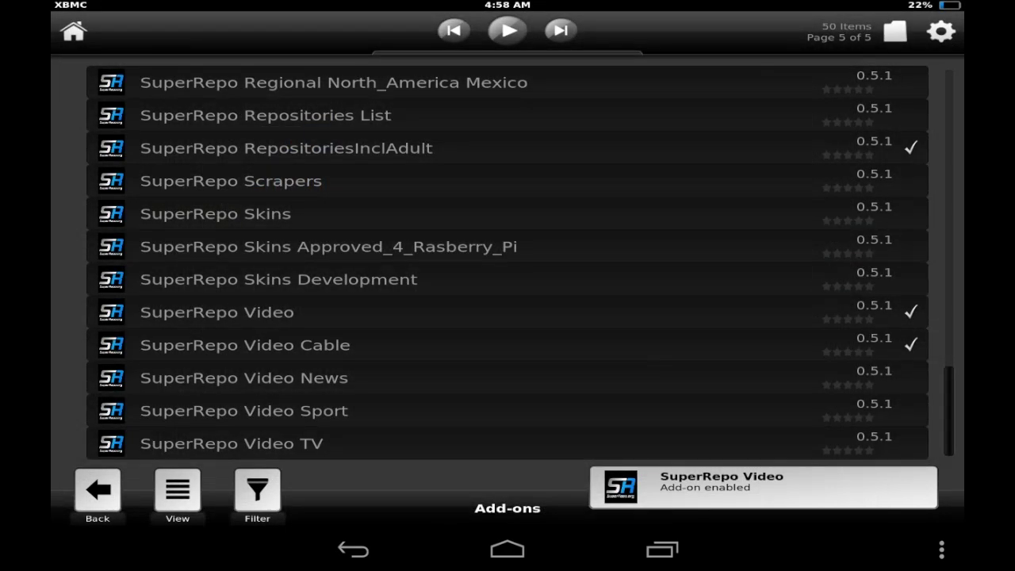
left_click(245, 377)
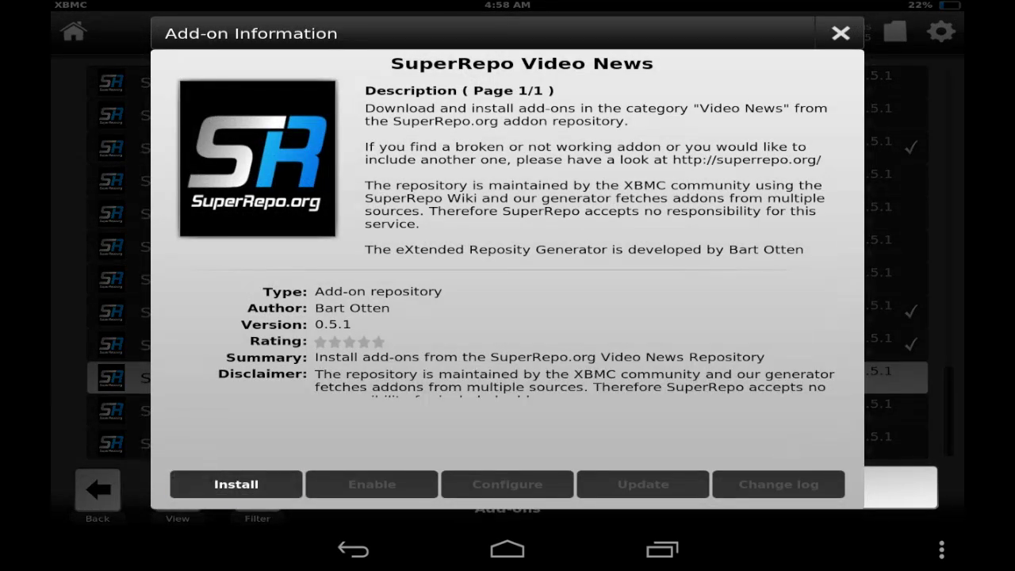
left_click(220, 484)
left_click(917, 490)
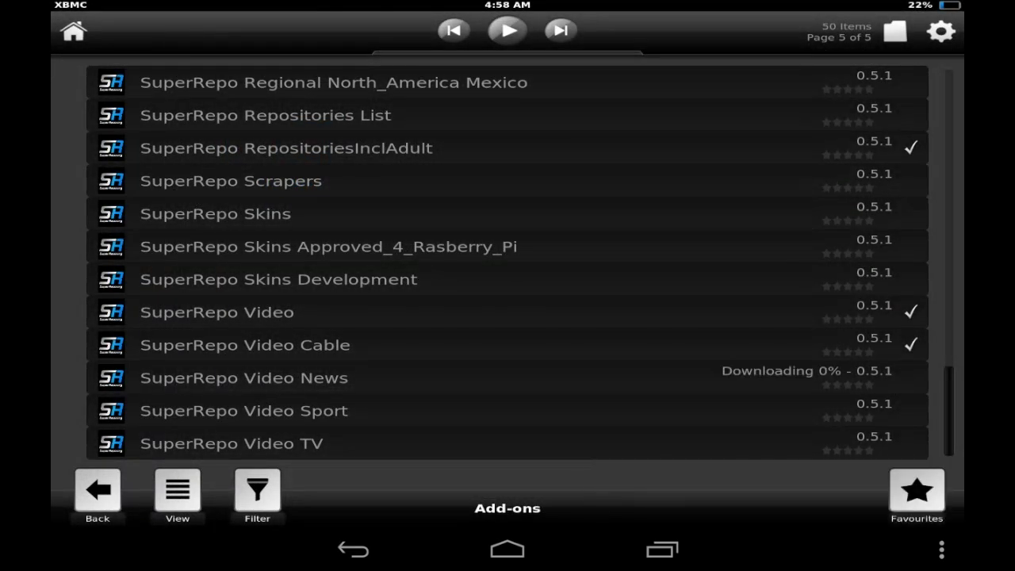
left_click(198, 414)
left_click(215, 484)
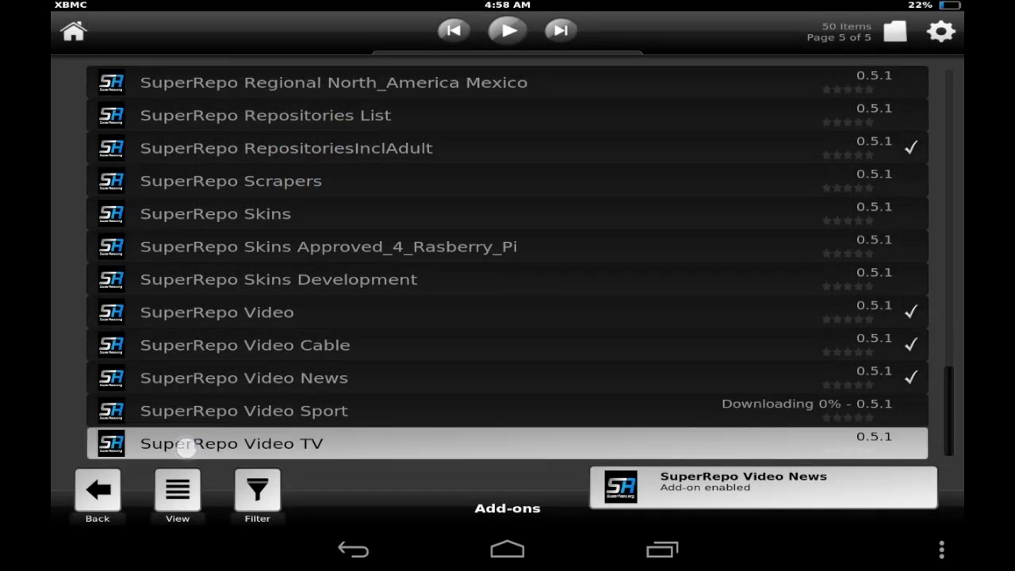
left_click(184, 445)
left_click(220, 483)
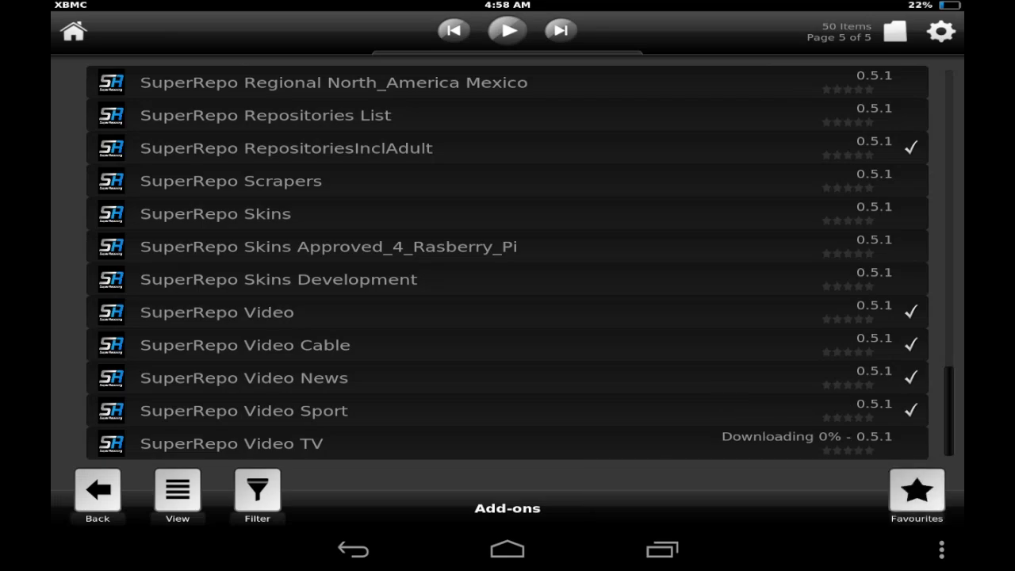
left_click_drag(162, 160, 163, 414)
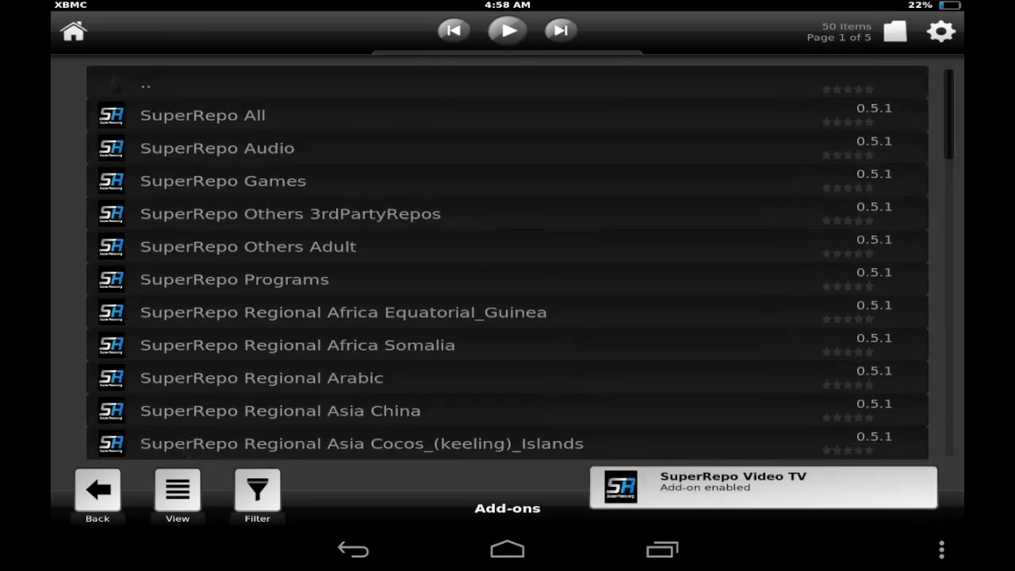
- Return to the 16-repository Get Add-ons list, check SuperRepo Video's options, then go up to Add-ons
left_click(353, 549)
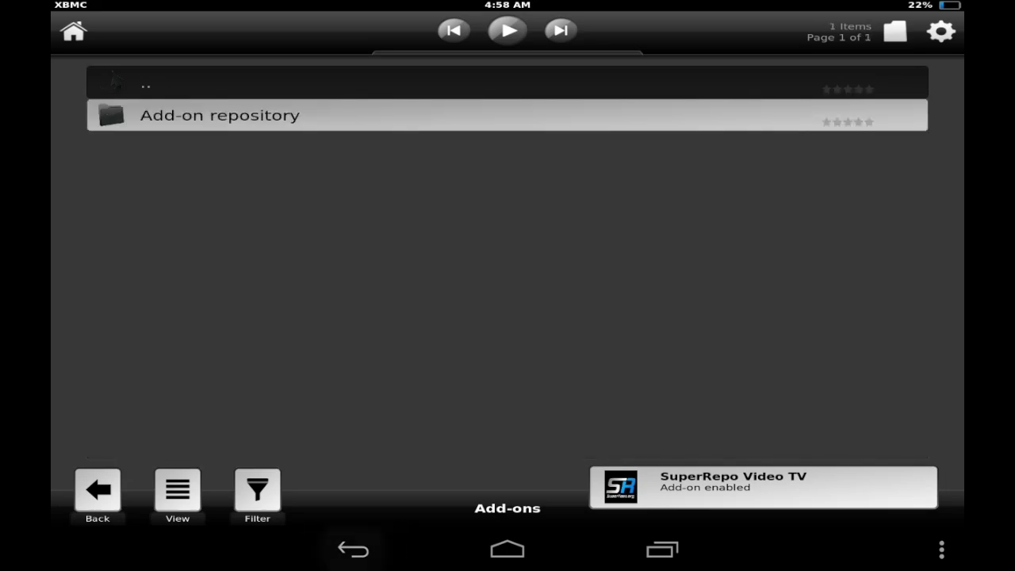
left_click(353, 548)
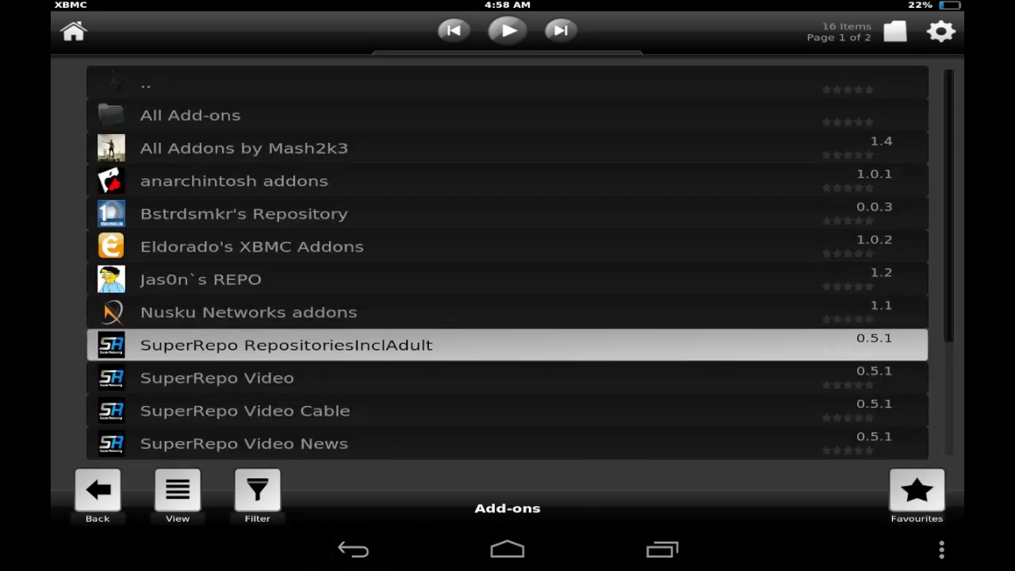
left_click(191, 381)
left_click_drag(190, 381, 181, 161)
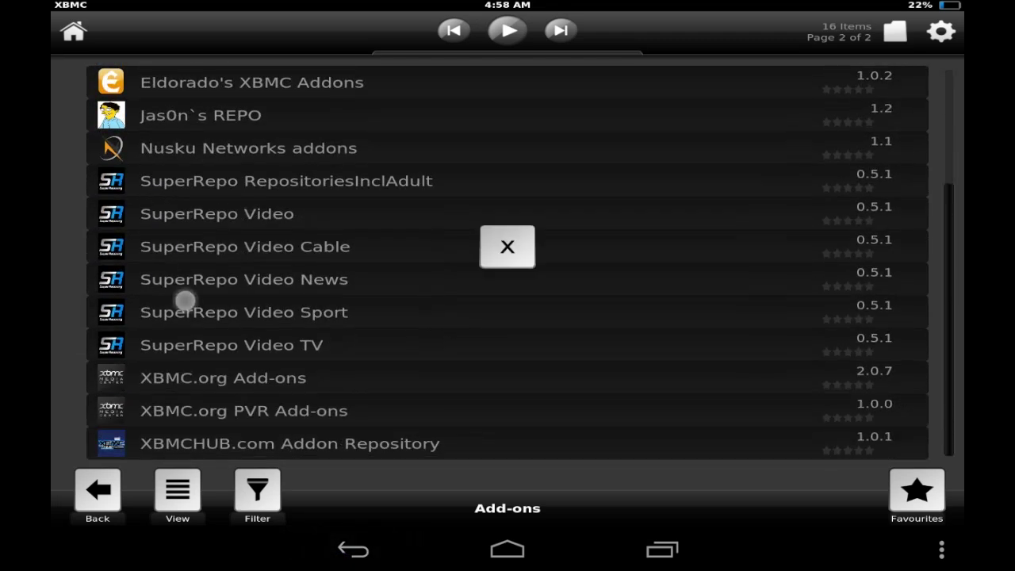
left_click(185, 312)
left_click(352, 549)
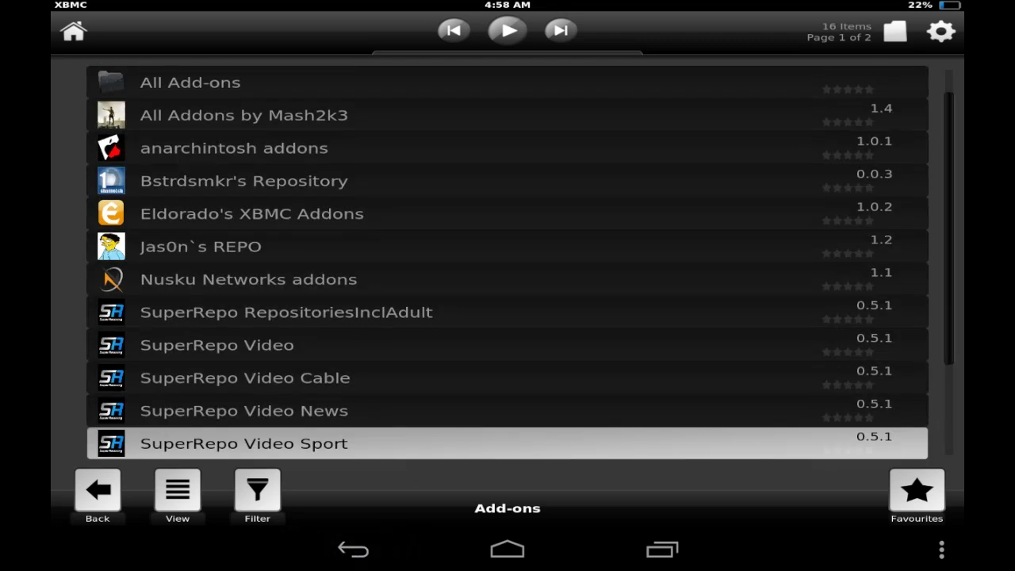
right_click(170, 357)
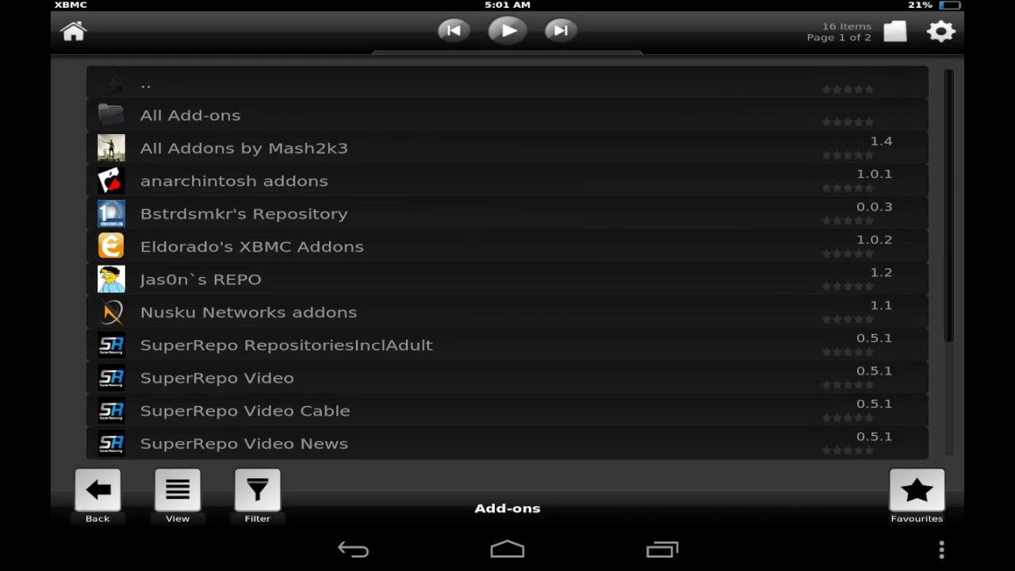
left_click(146, 83)
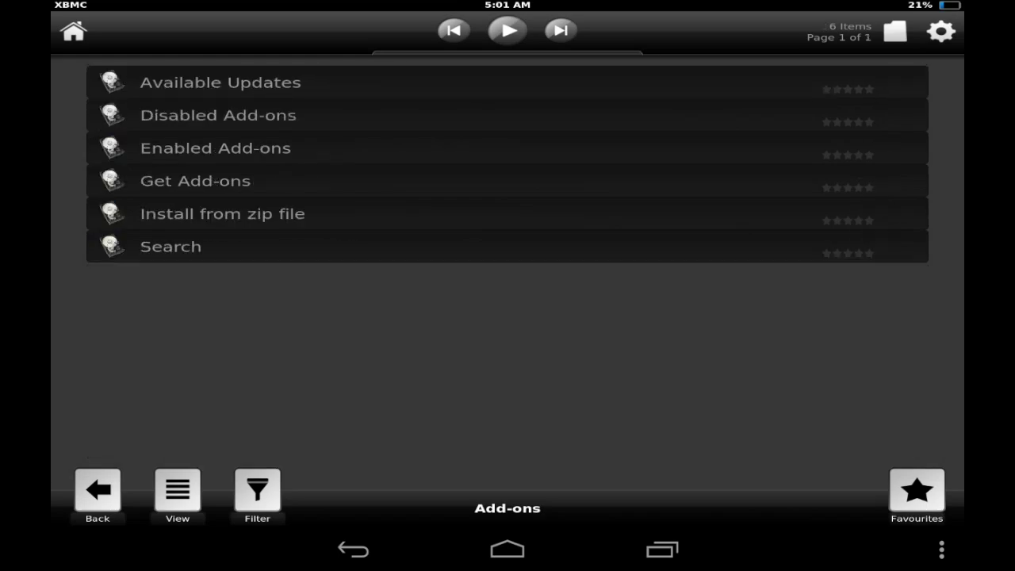
- Open Get Add-ons > SuperRepo Video > Video Add-ons, listing all 803 add-ons
left_click(195, 181)
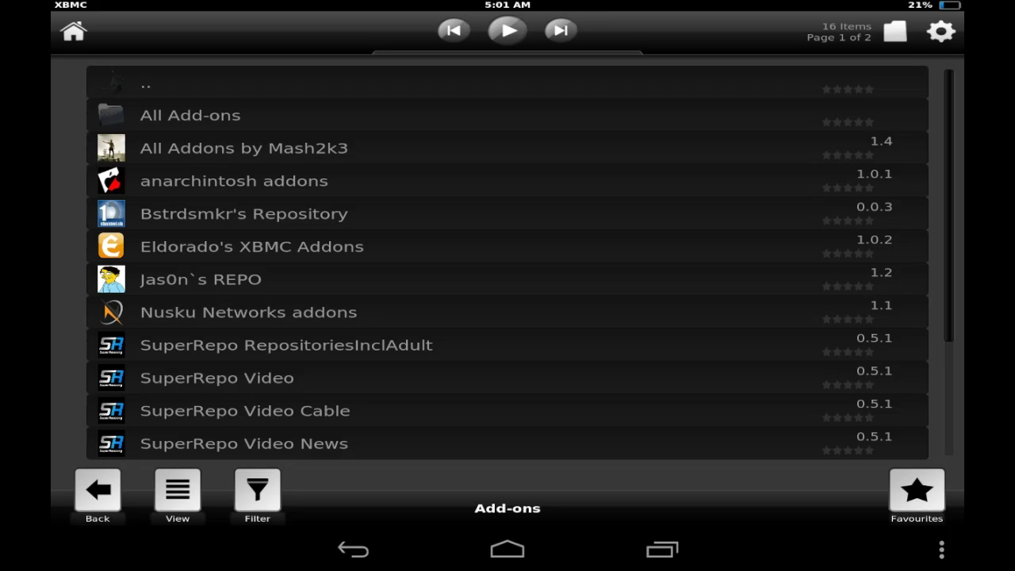
left_click(179, 379)
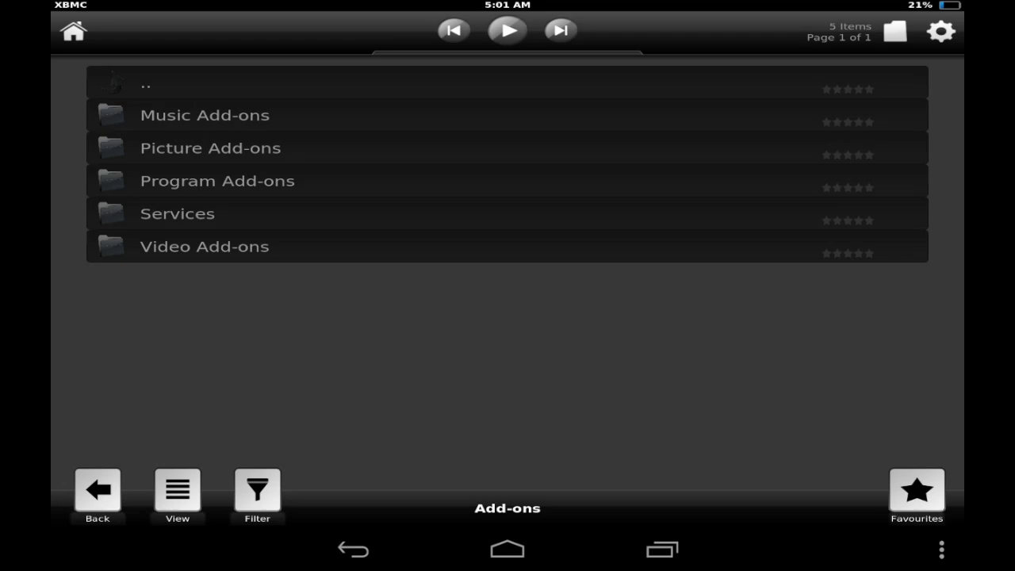
left_click(158, 250)
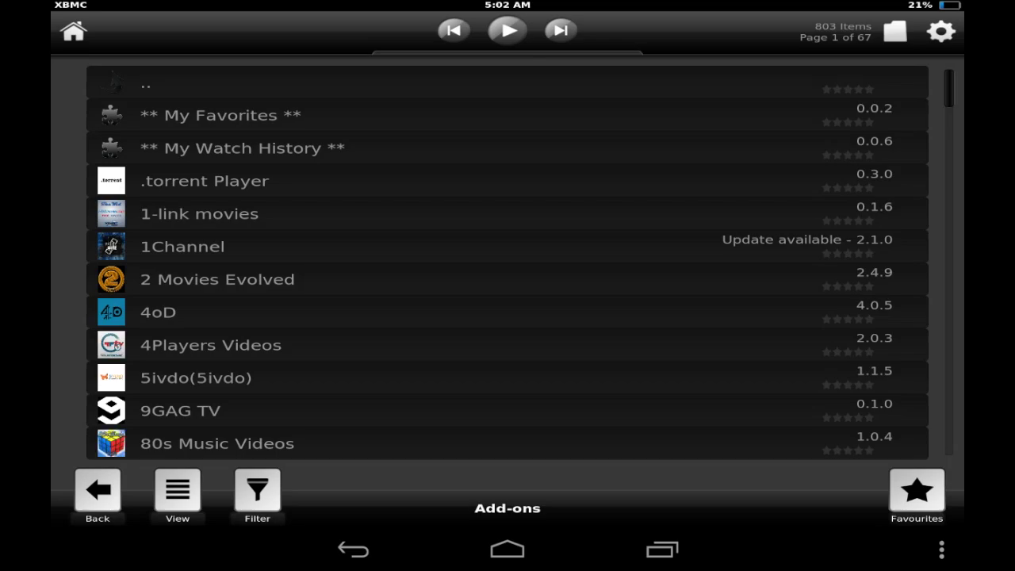
- Start the 1Channel update to 2.1.0 and begin scrolling down the add-on list
left_click(182, 246)
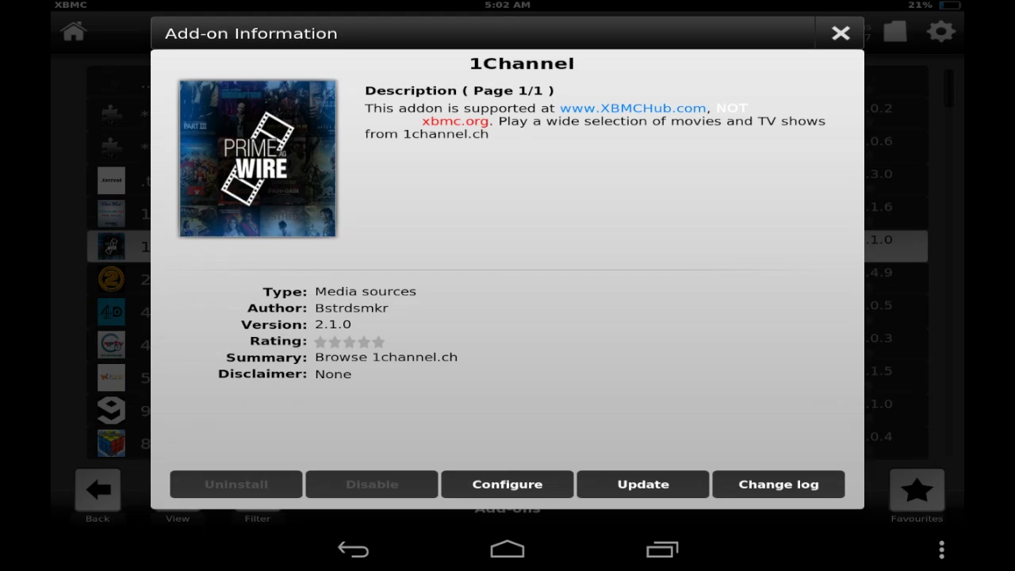
left_click(643, 484)
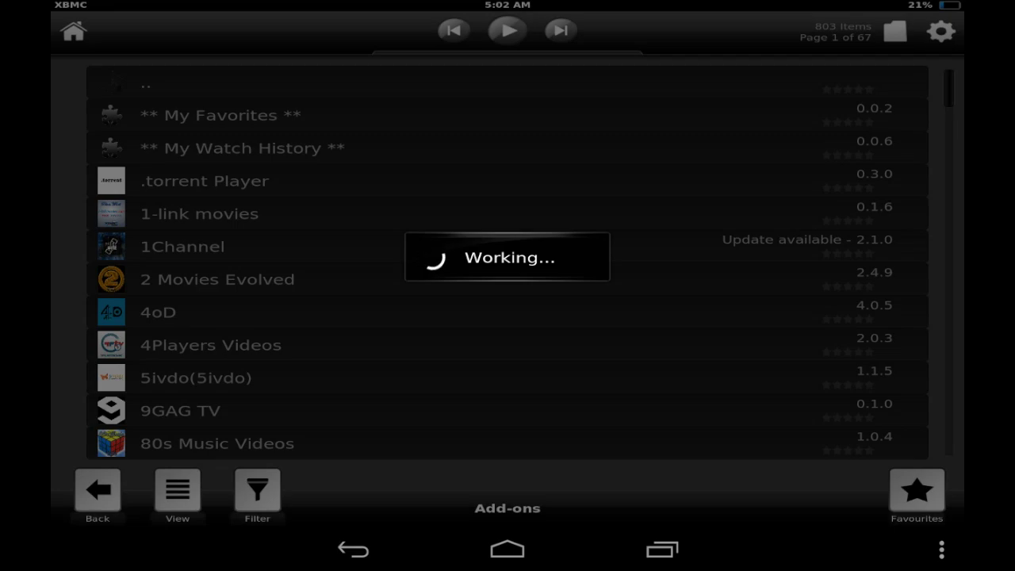
scroll(508, 261, "down", 10)
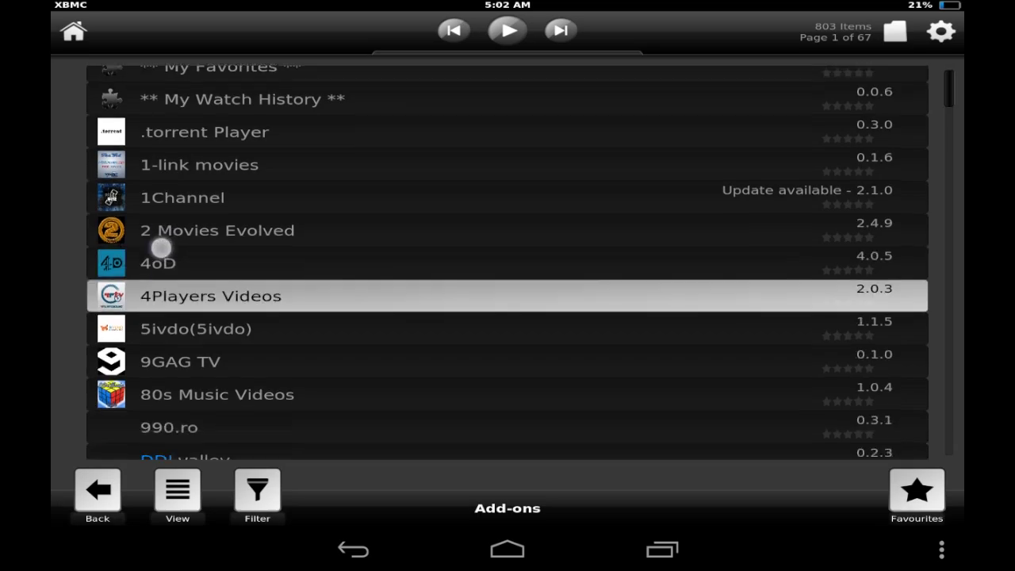
scroll(164, 317, "down", 15)
scroll(198, 233, "down", 10)
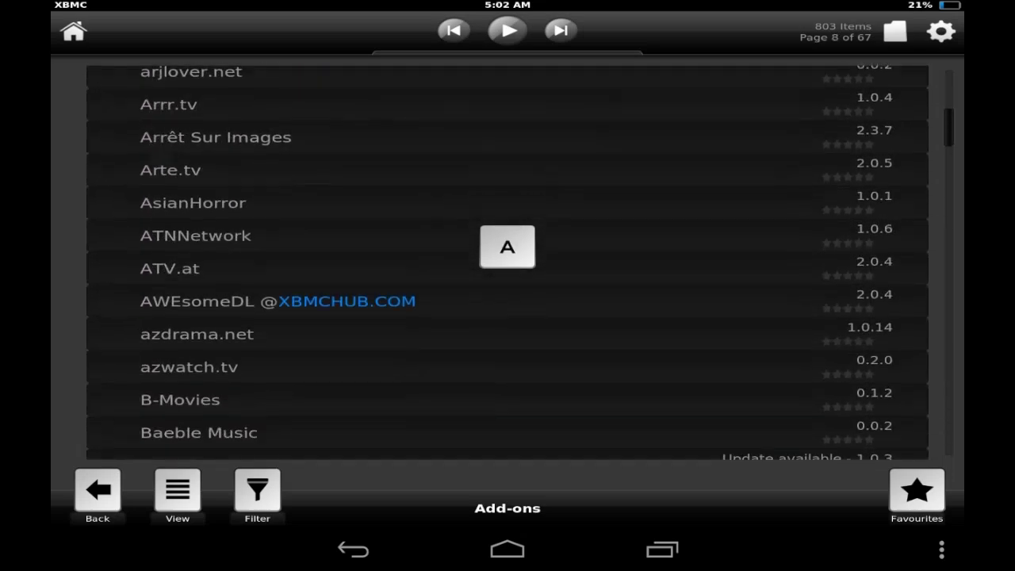
scroll(170, 356, "down", 15)
scroll(191, 303, "down", 10)
- Scroll further down the add-on list to IWO - I Watch Online
scroll(161, 121, "down", 15)
scroll(195, 162, "down", 15)
scroll(170, 140, "down", 10)
scroll(171, 242, "down", 8)
scroll(507, 261, "down", 5)
scroll(158, 169, "down", 15)
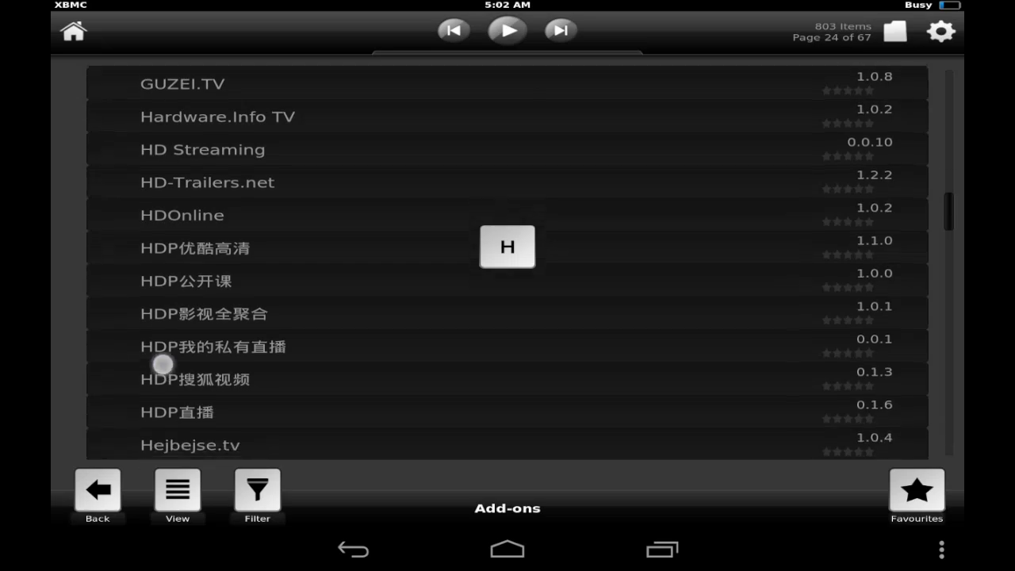
scroll(156, 344, "down", 4)
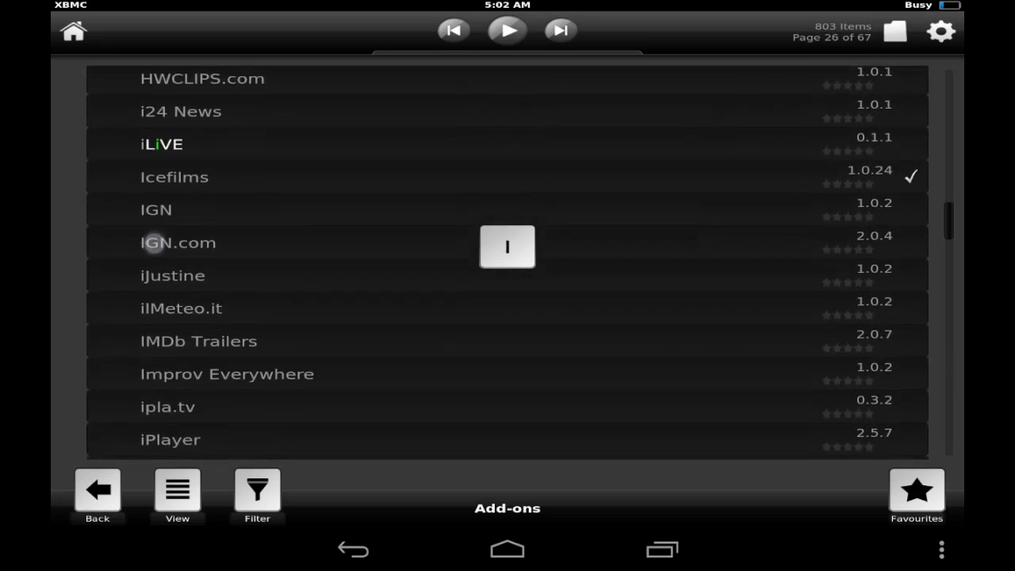
scroll(174, 251, "down", 15)
scroll(177, 283, "up", 8)
- Install IWO - I Watch Online and scroll down the 803-item add-on list
left_click(156, 220)
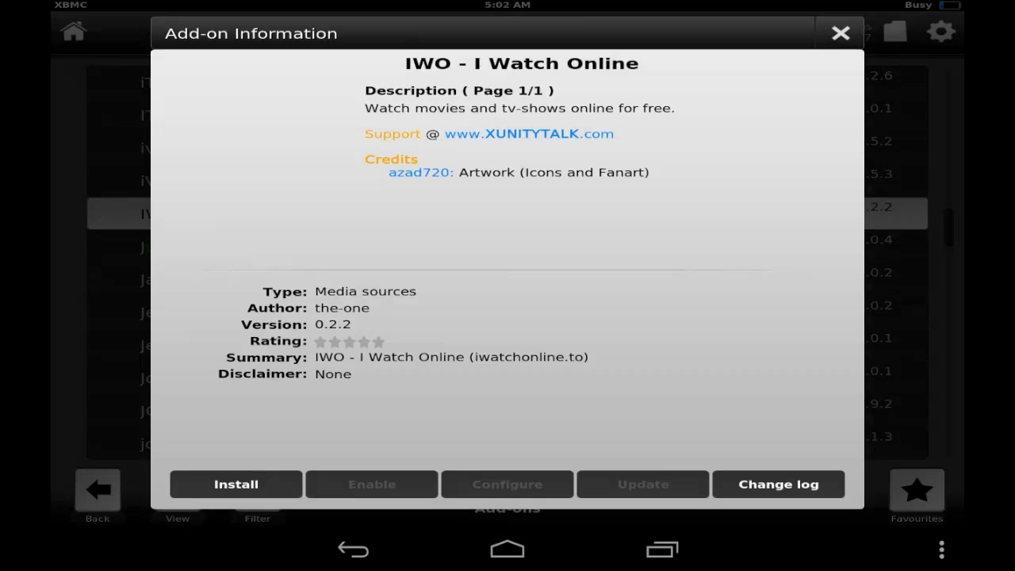
left_click(220, 486)
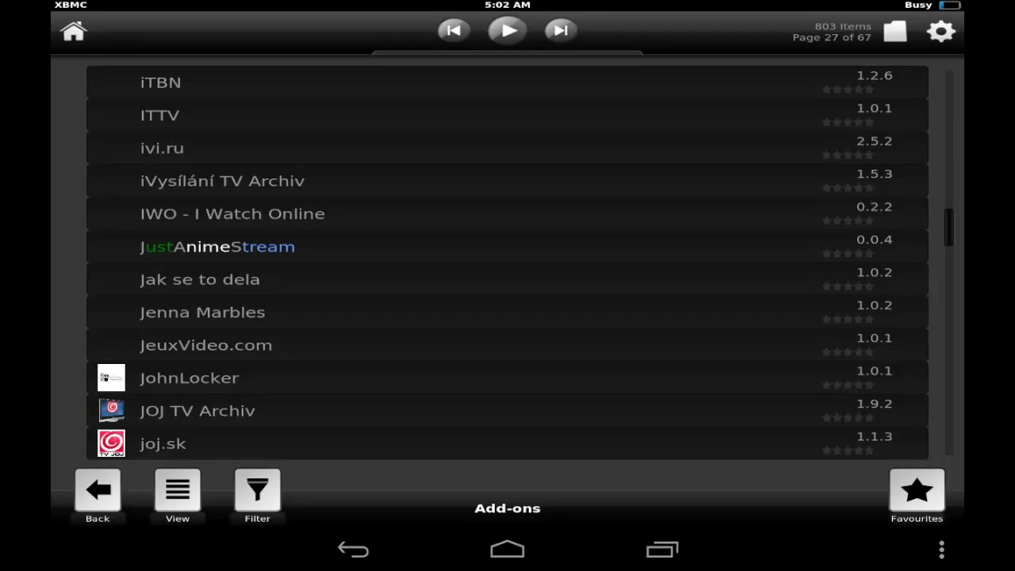
scroll(170, 249, "down", 15)
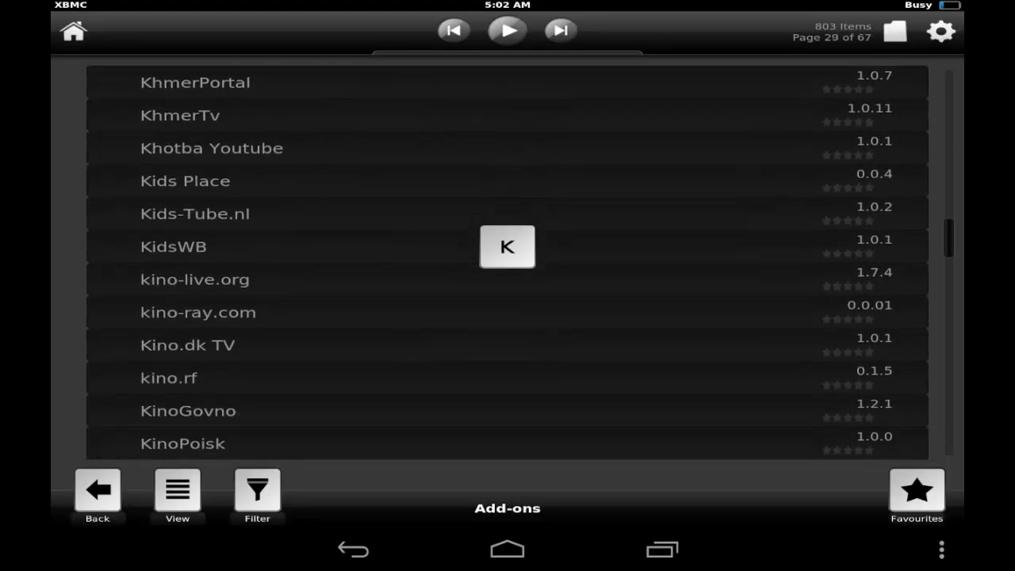
scroll(177, 324, "down", 20)
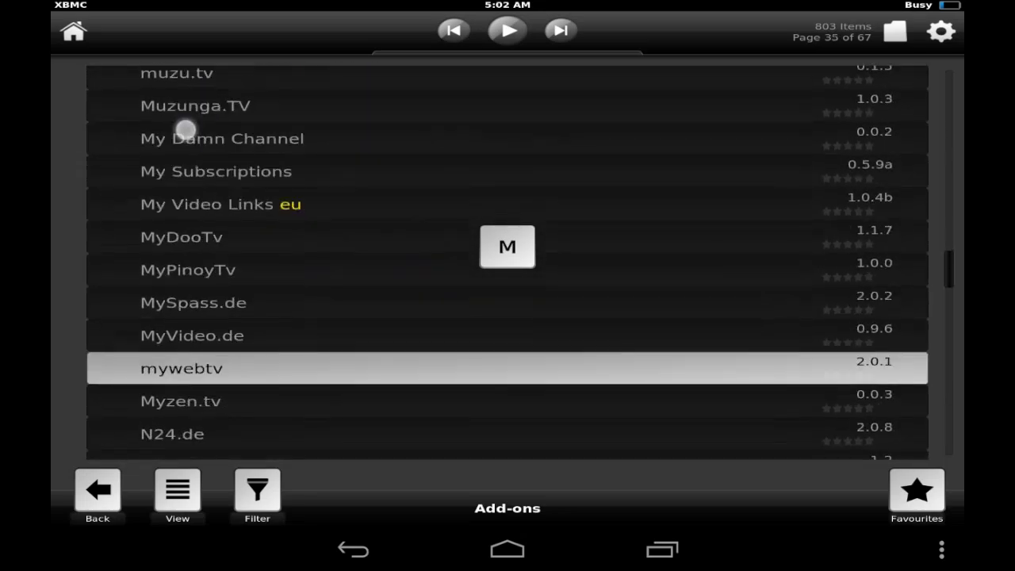
scroll(184, 129, "down", 20)
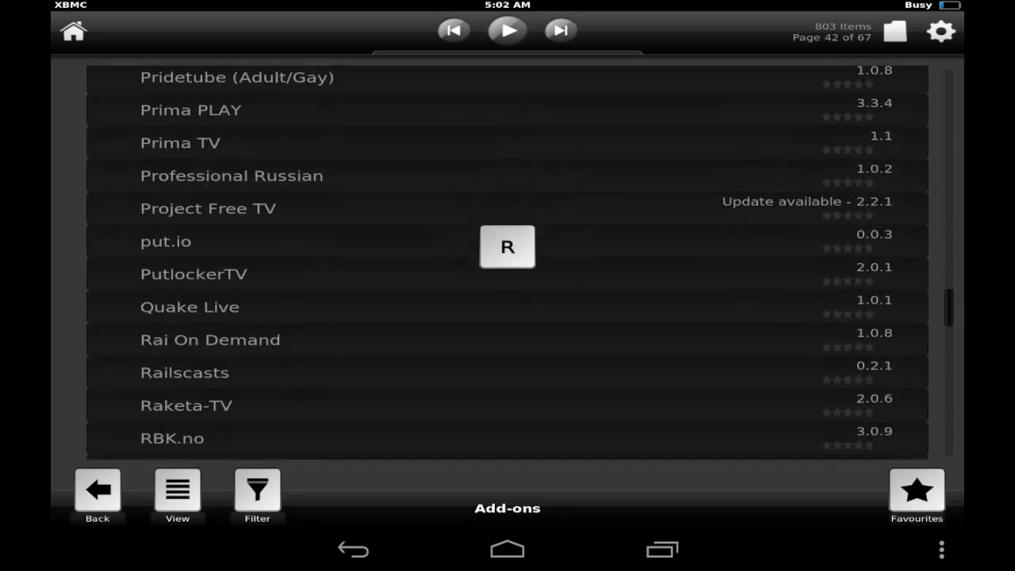
scroll(182, 204, "down", 20)
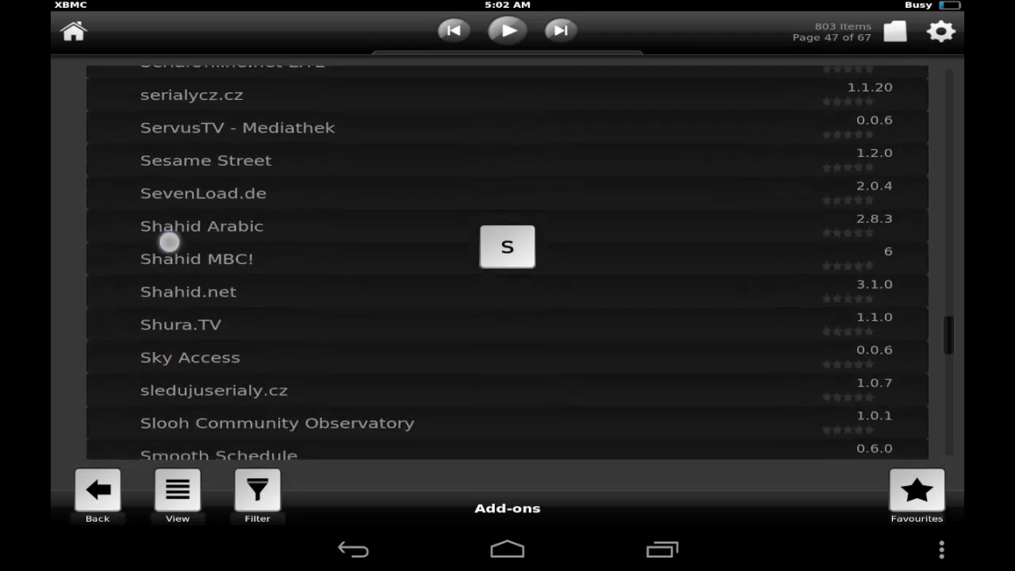
scroll(169, 242, "up", 2)
scroll(185, 297, "down", 4)
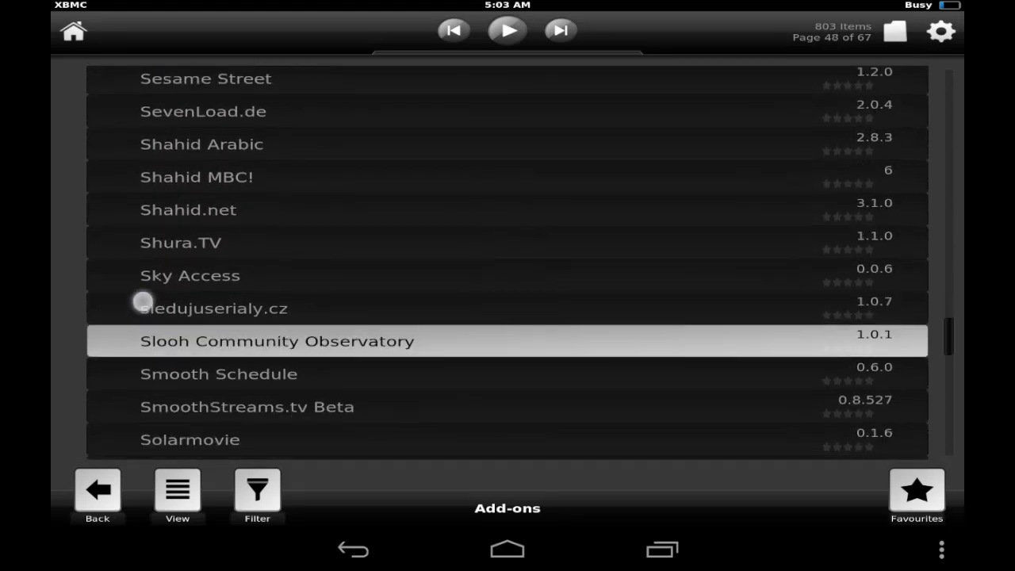
scroll(145, 172, "down", 6)
- Browse the add-on list's S entries around SerialOnline.net
scroll(145, 156, "up", 13)
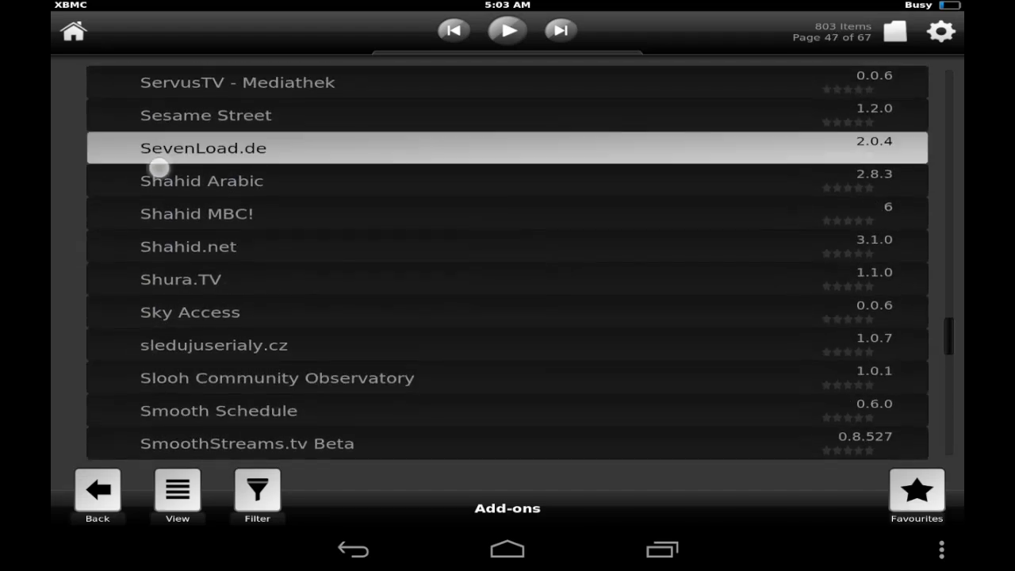
scroll(158, 167, "up", 1)
scroll(154, 222, "down", 2)
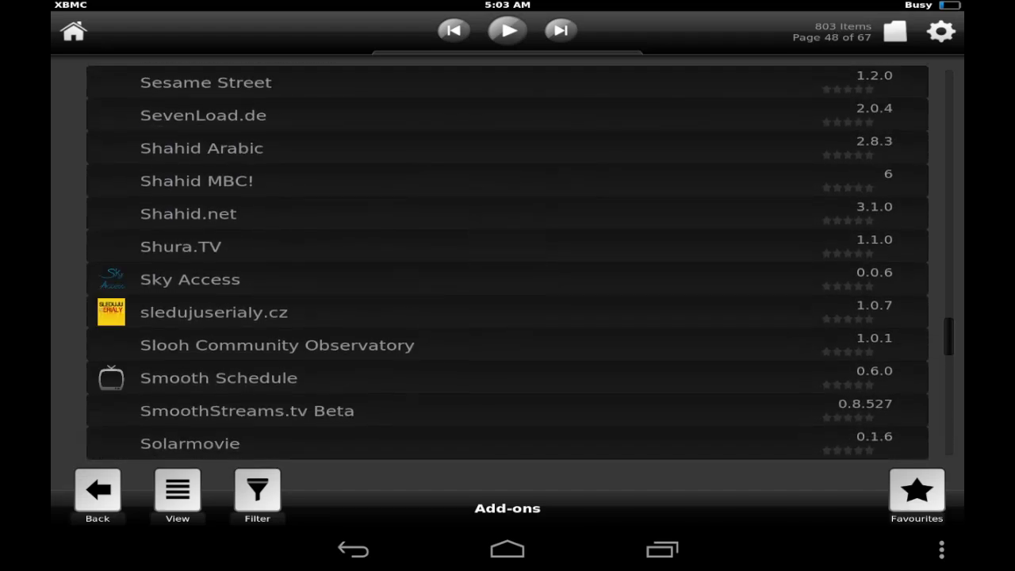
scroll(136, 245, "down", 15)
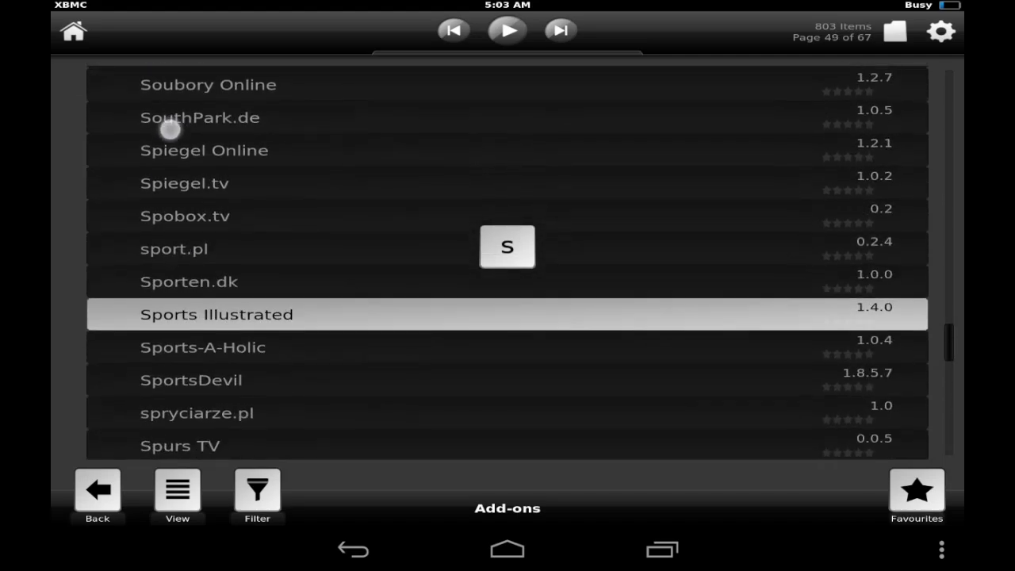
scroll(169, 128, "down", 11)
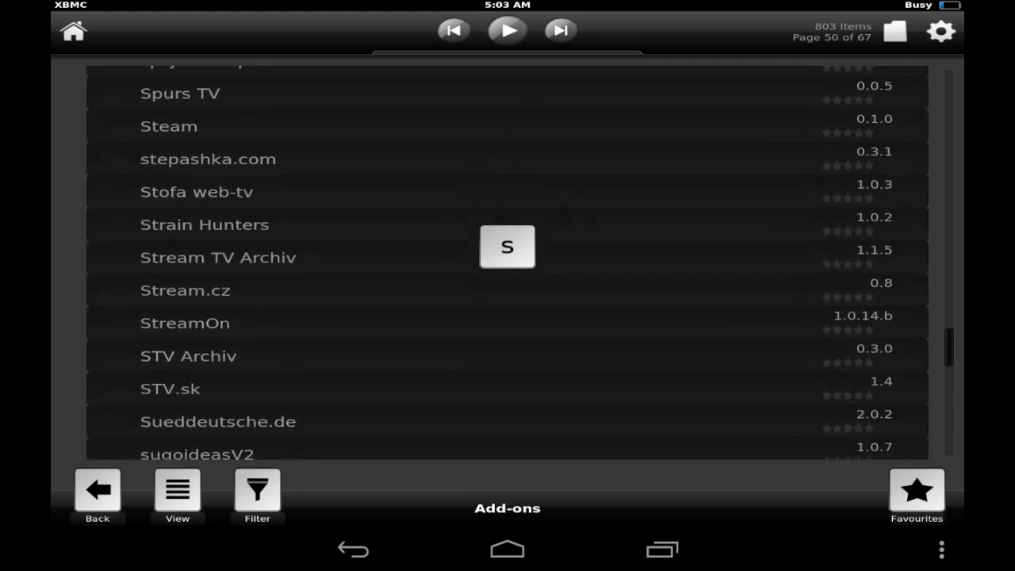
scroll(170, 249, "down", 5)
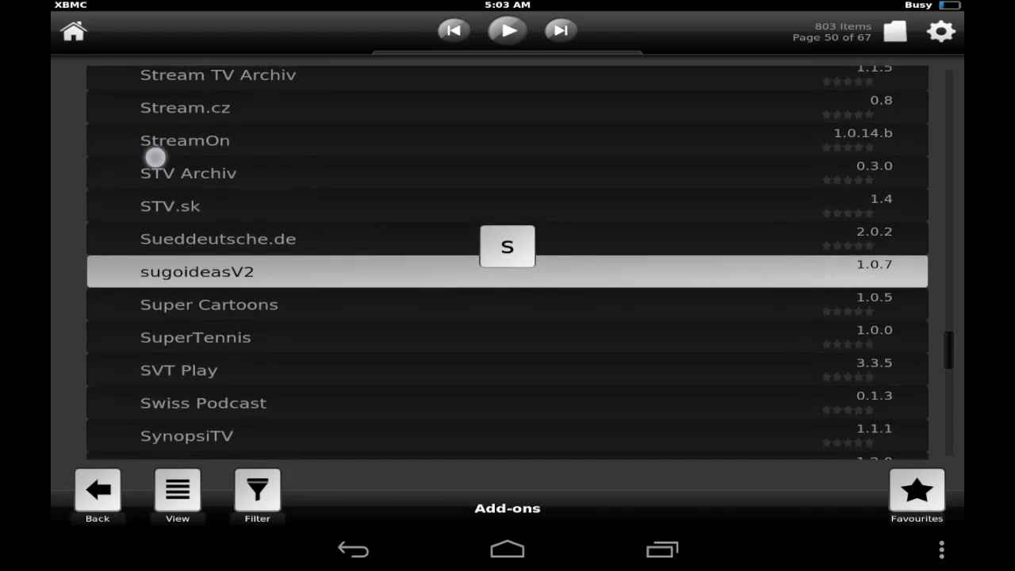
scroll(156, 160, "down", 3)
scroll(177, 275, "up", 8)
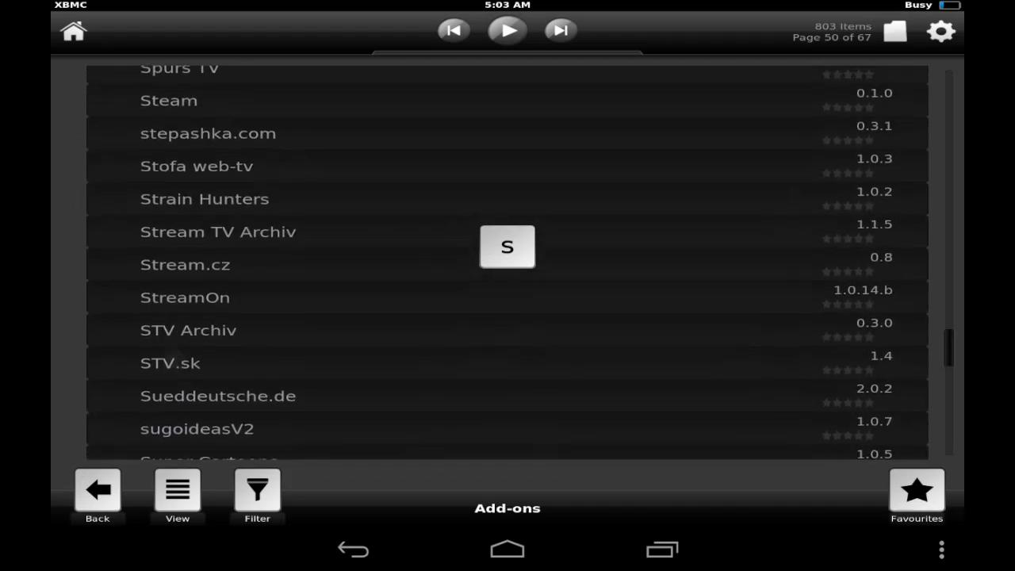
scroll(159, 135, "up", 10)
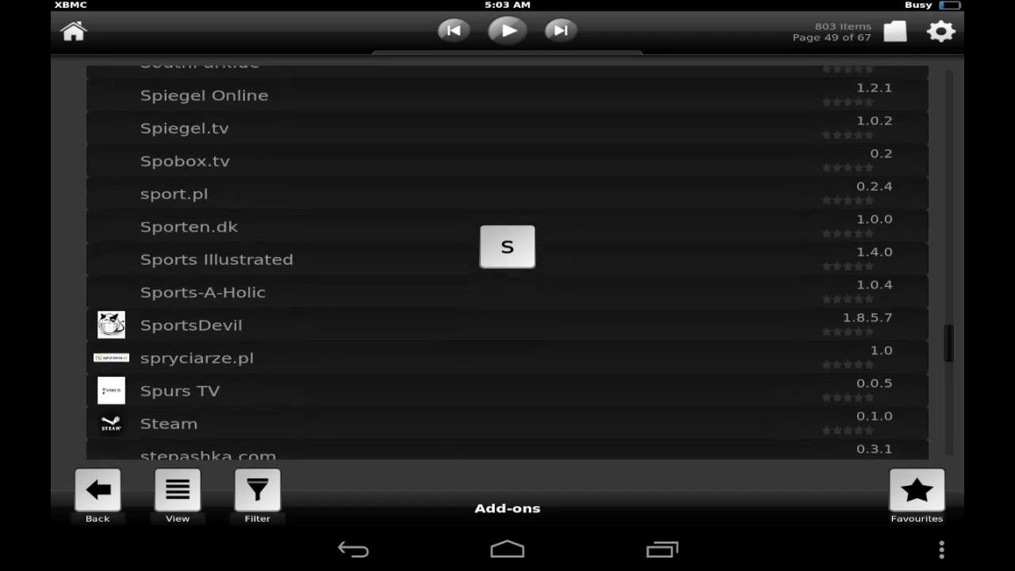
scroll(166, 206, "up", 7)
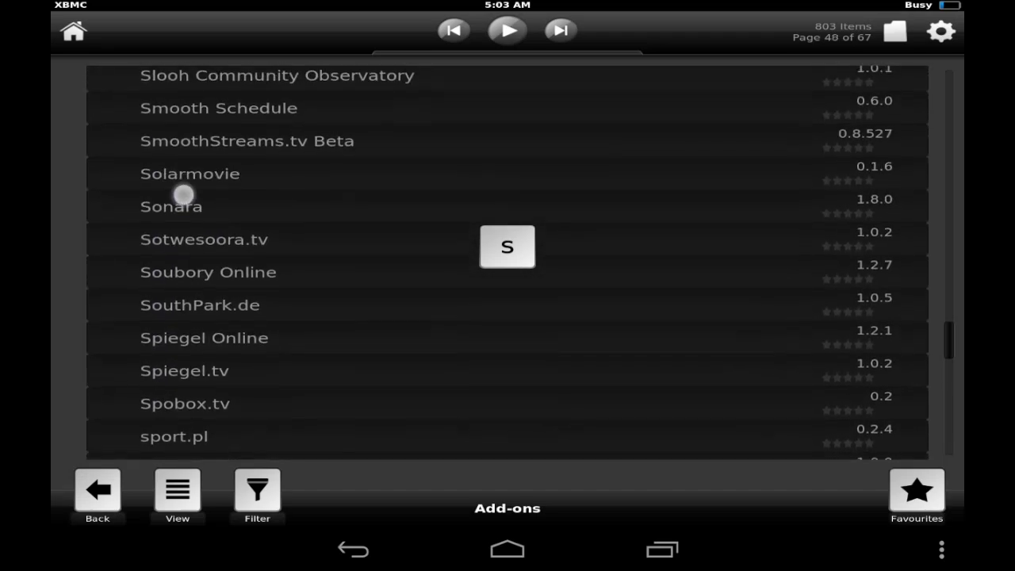
scroll(183, 194, "up", 13)
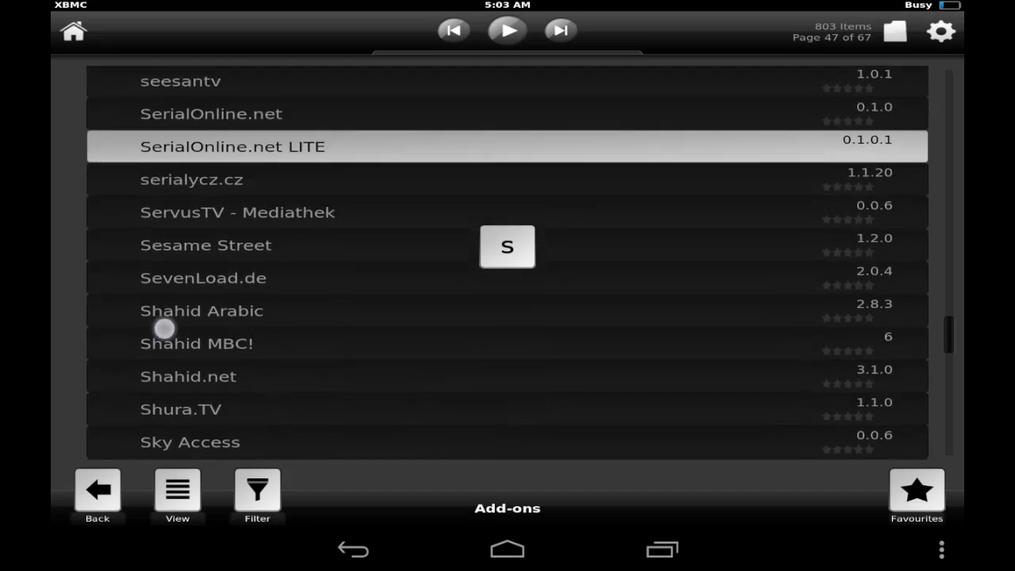
scroll(164, 330, "up", 2)
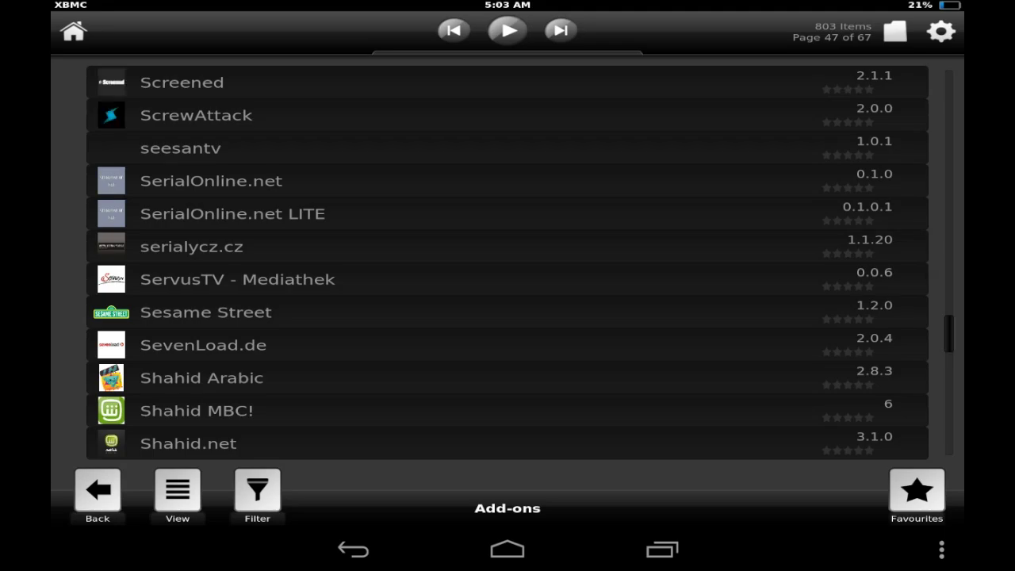
- Back out of the add-on menus to the XBMC home screen and open Videos
left_click(353, 549)
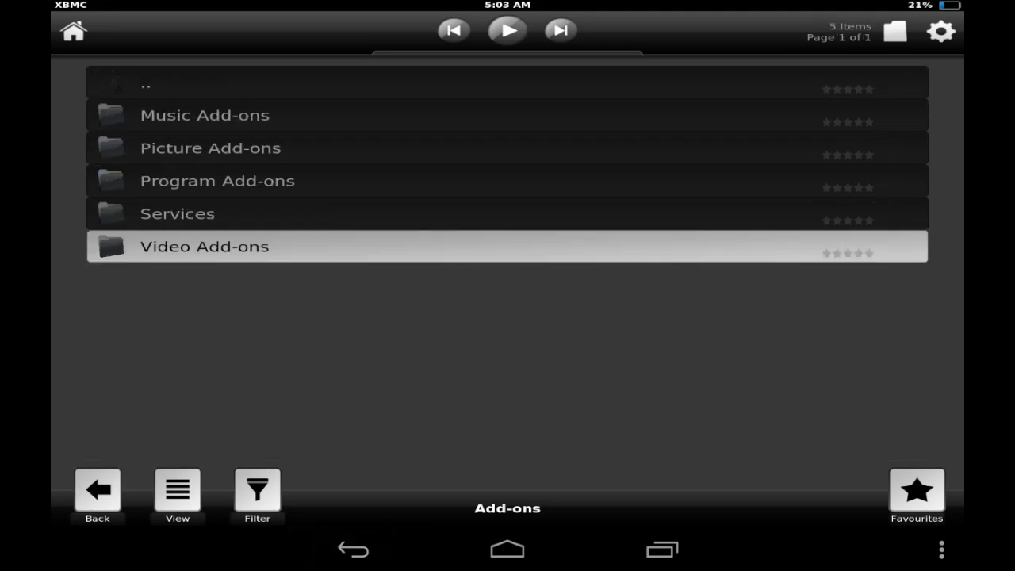
left_click(353, 548)
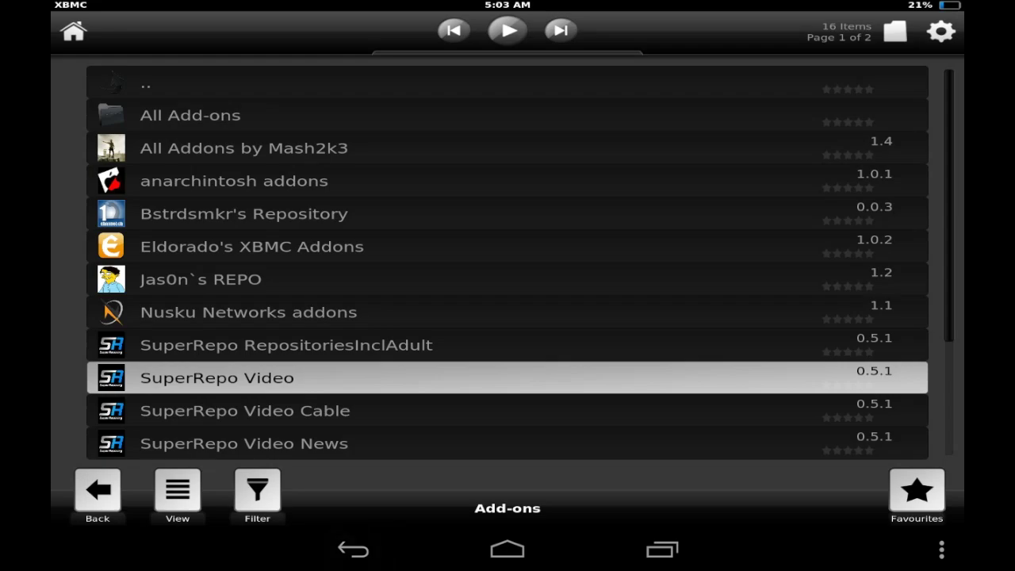
left_click(353, 549)
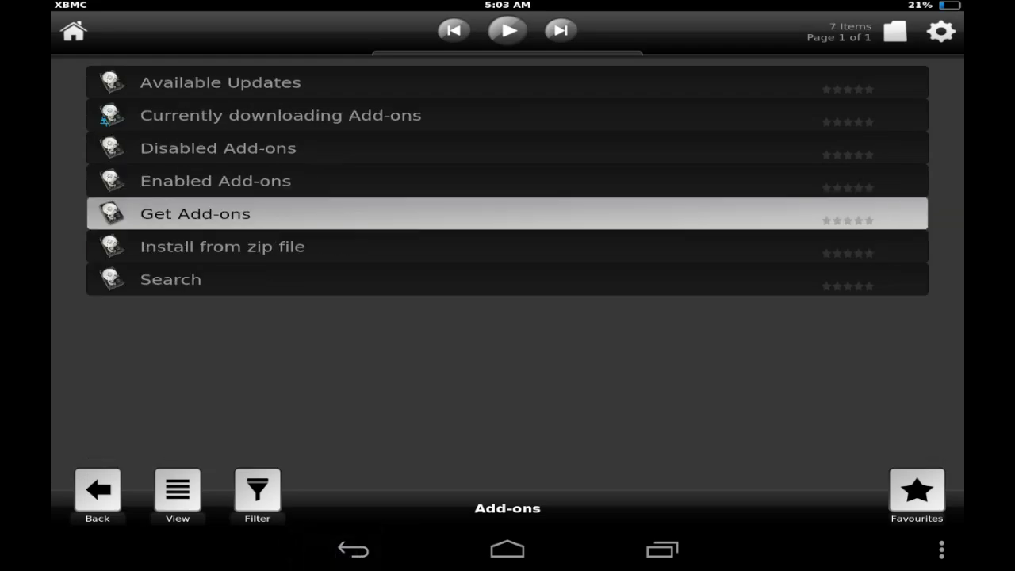
left_click(353, 549)
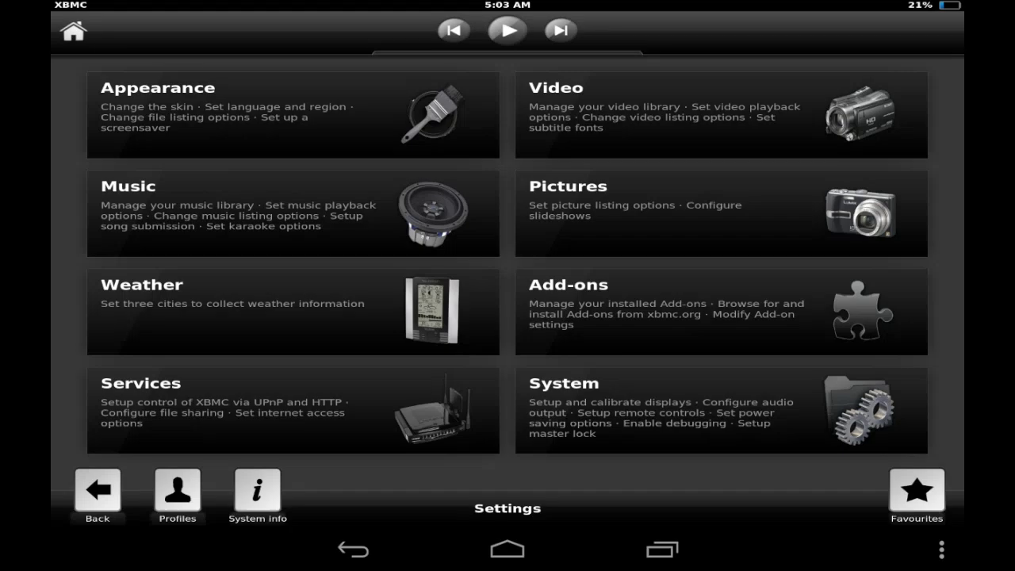
left_click(353, 549)
left_click(352, 549)
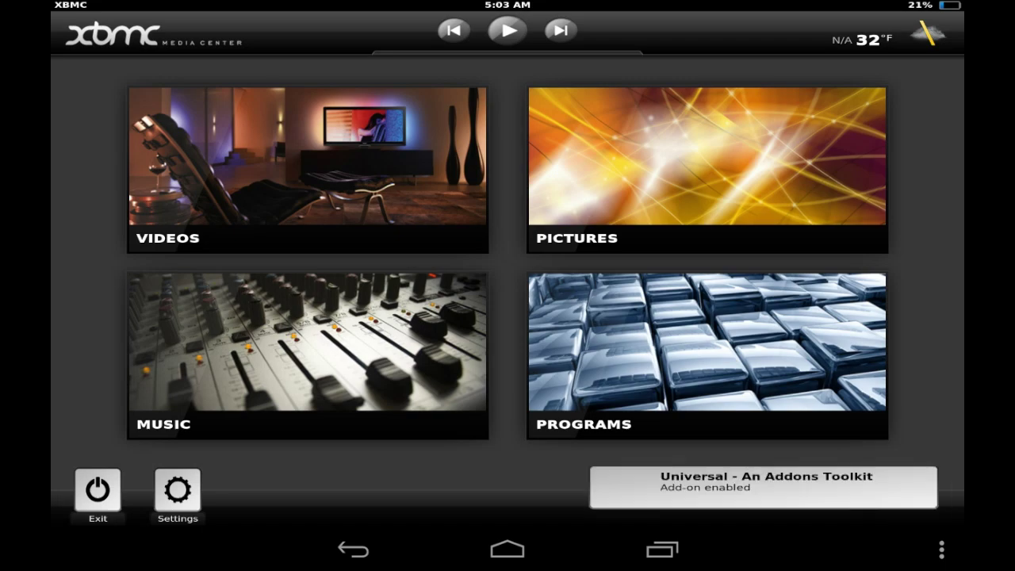
left_click(307, 169)
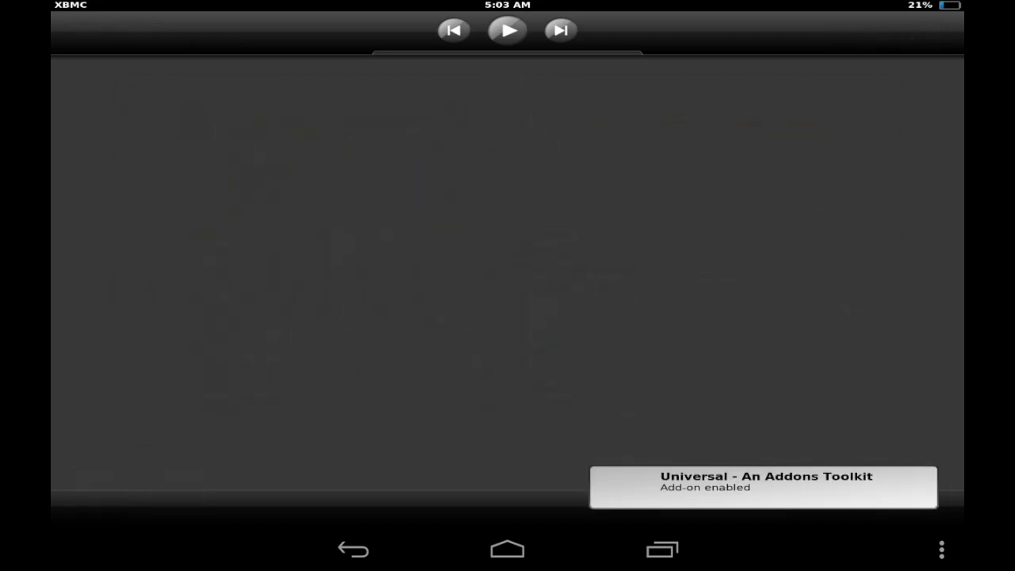
- Launch Icefilms from Video Add-ons, install Meta Containers, relaunch after the error, and choose Remind me later
left_click(204, 148)
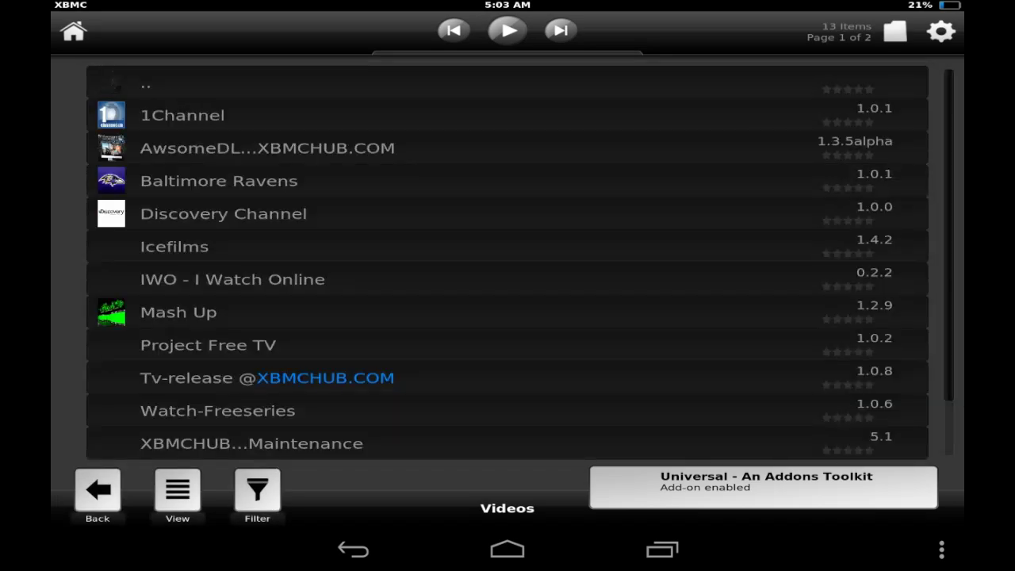
scroll(148, 190, "down", 2)
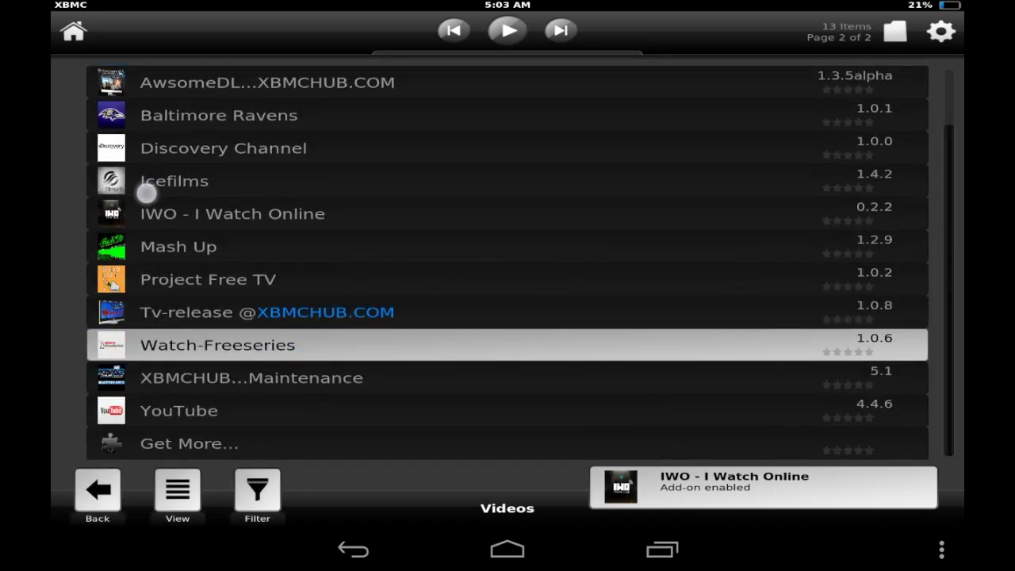
scroll(148, 182, "up", 2)
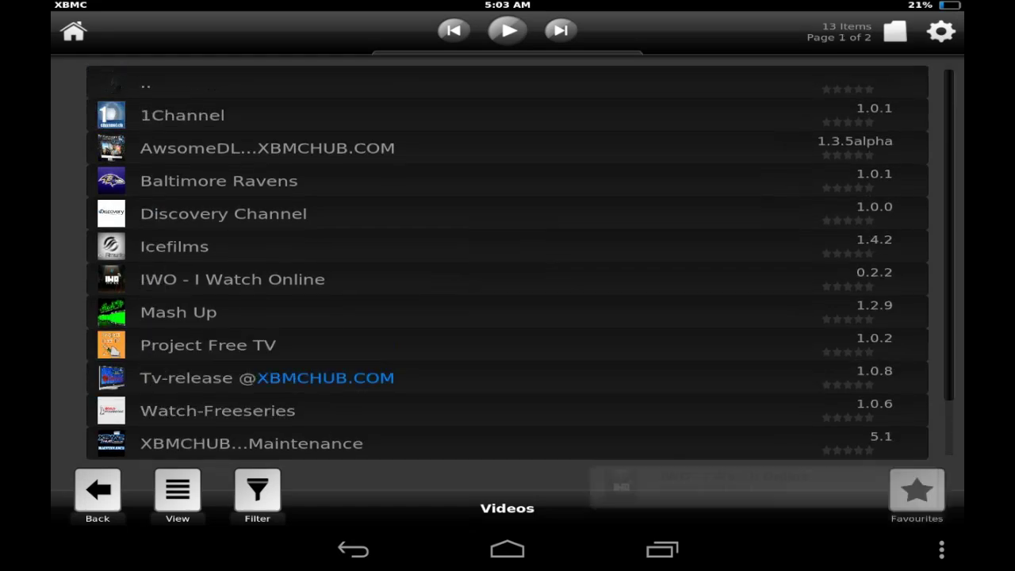
left_click(174, 247)
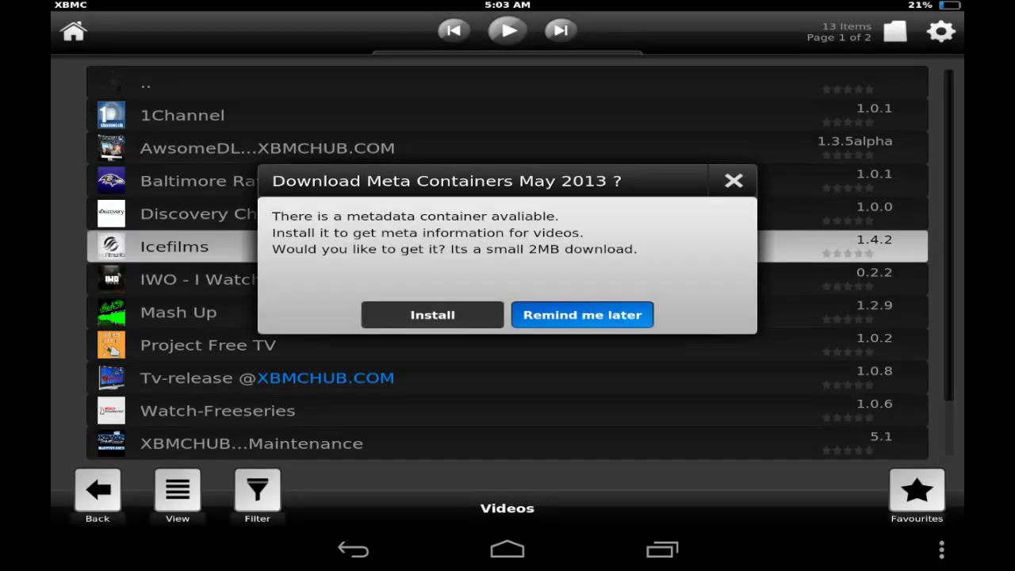
left_click(432, 314)
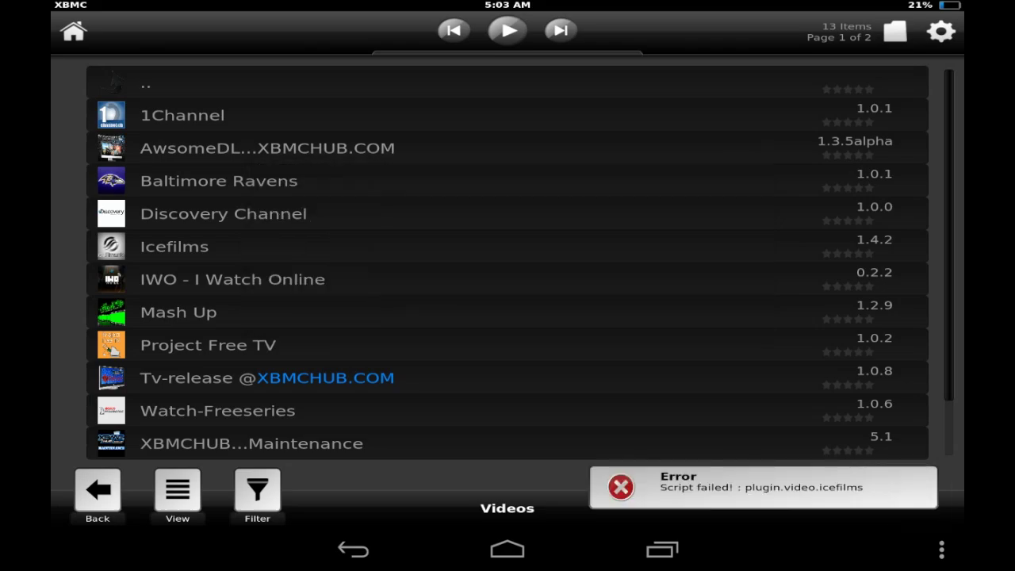
left_click(175, 247)
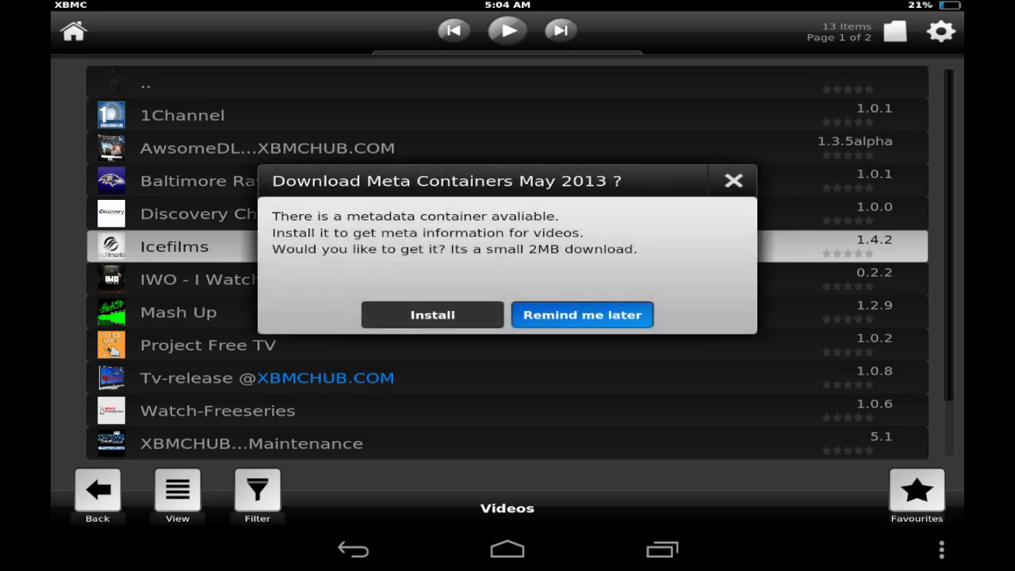
left_click(552, 315)
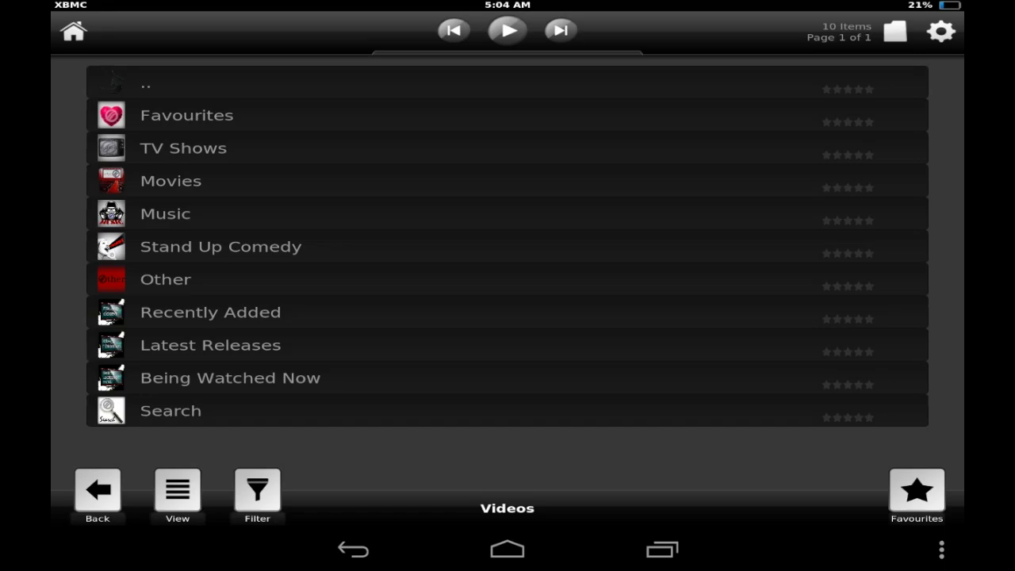
- Search Icefilms for 'game of thrones' using the on-screen keyboard
left_click(171, 410)
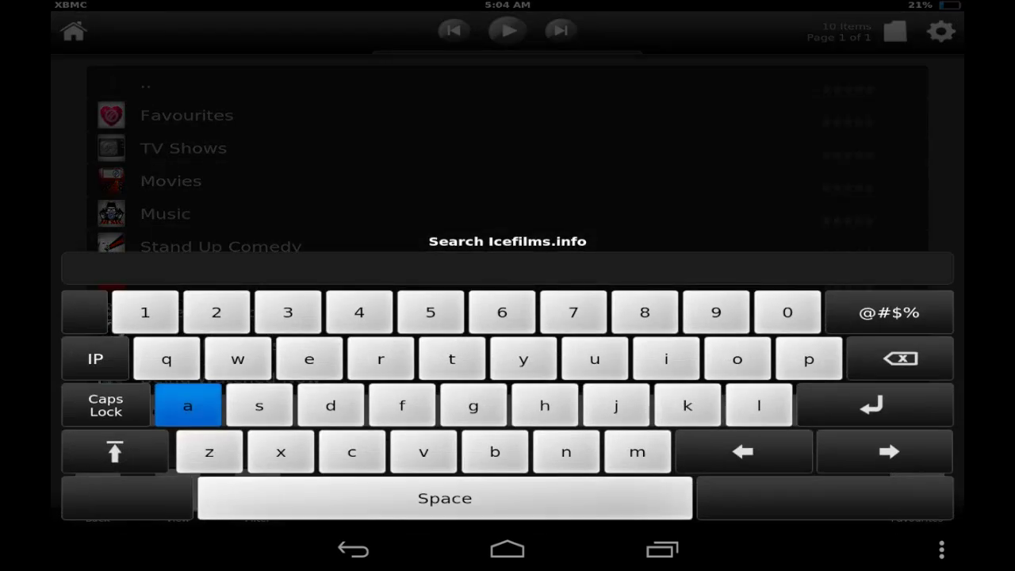
left_click(474, 406)
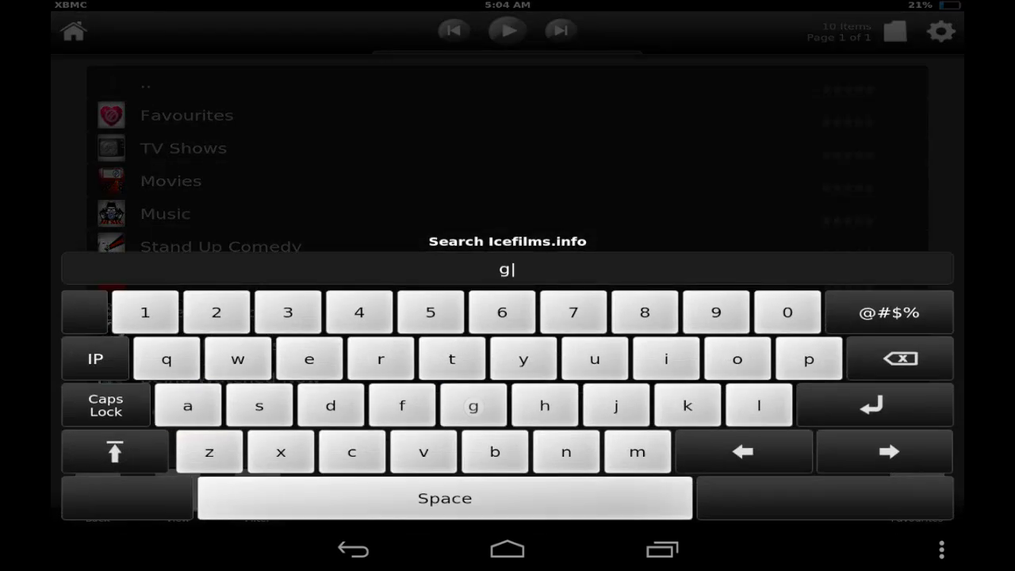
left_click(182, 409)
left_click(630, 468)
left_click(301, 356)
left_click(444, 498)
left_click(749, 362)
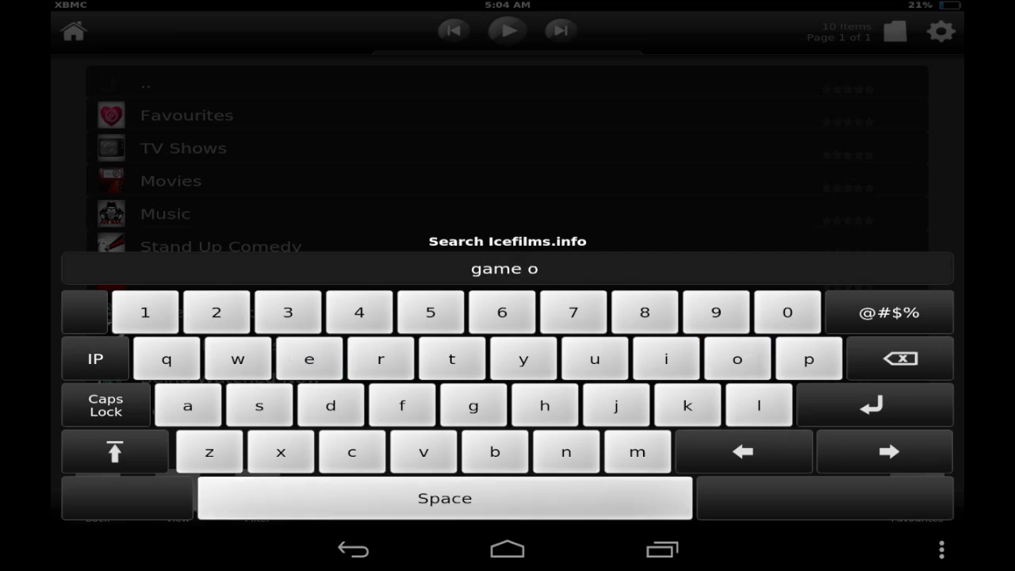
left_click(402, 406)
left_click(445, 498)
left_click(452, 358)
left_click(545, 406)
left_click(381, 359)
left_click(740, 361)
left_click(566, 452)
left_click(309, 359)
left_click(259, 406)
left_click(872, 405)
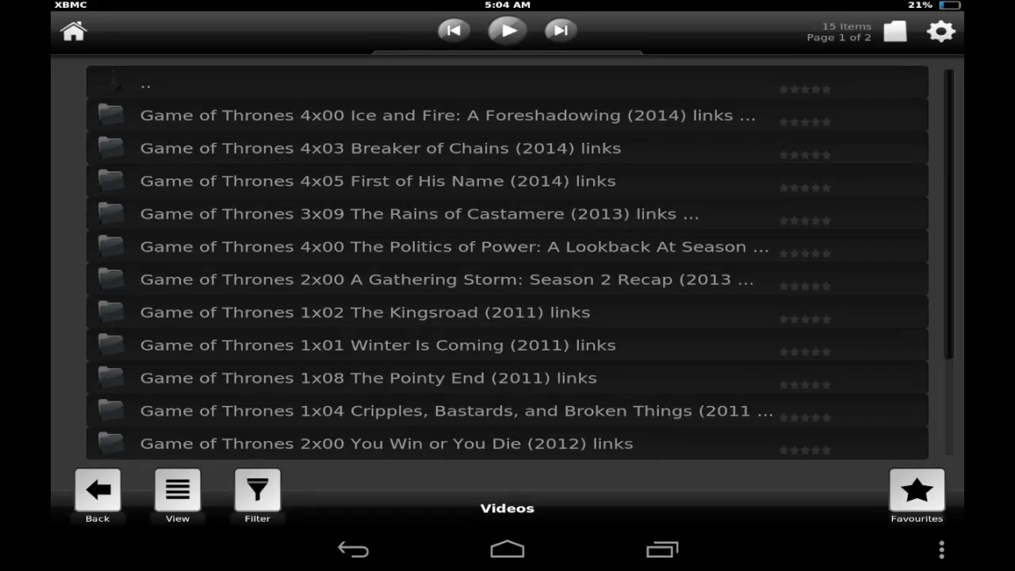
- Play the 4x03 Breaker of Chains episode, pause it, and back out to the video add-ons list
left_click(381, 148)
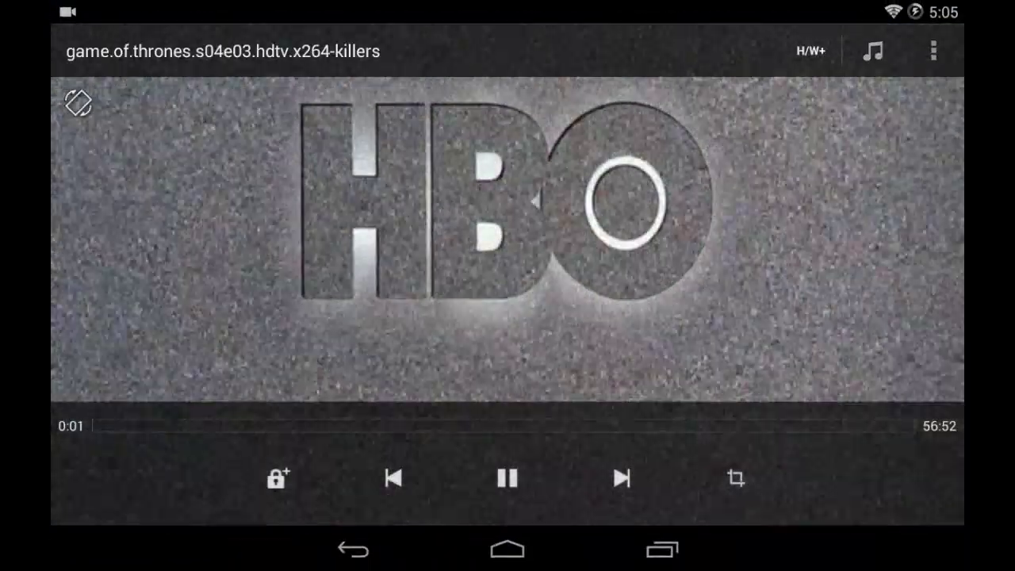
left_click(507, 477)
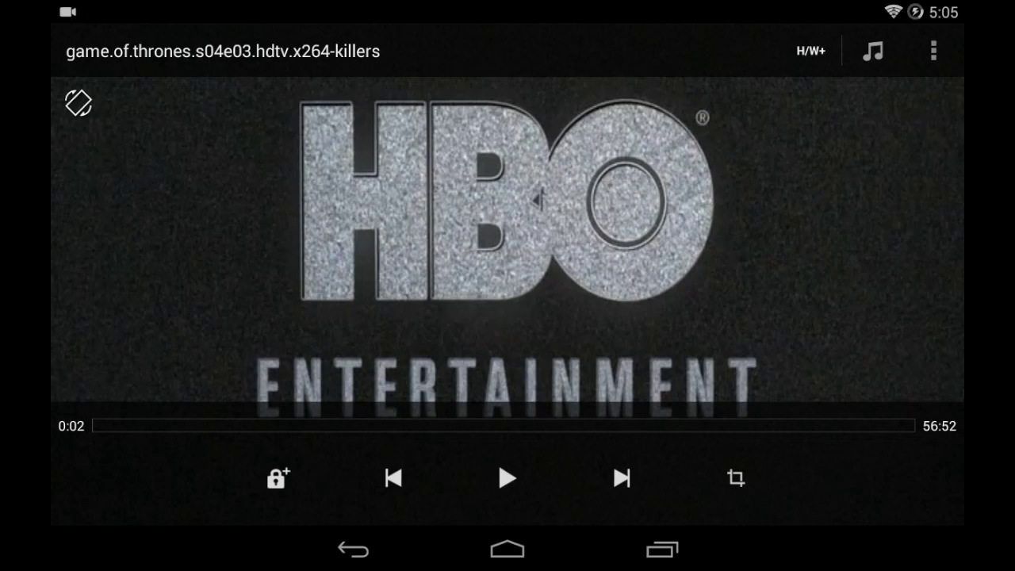
left_click(353, 549)
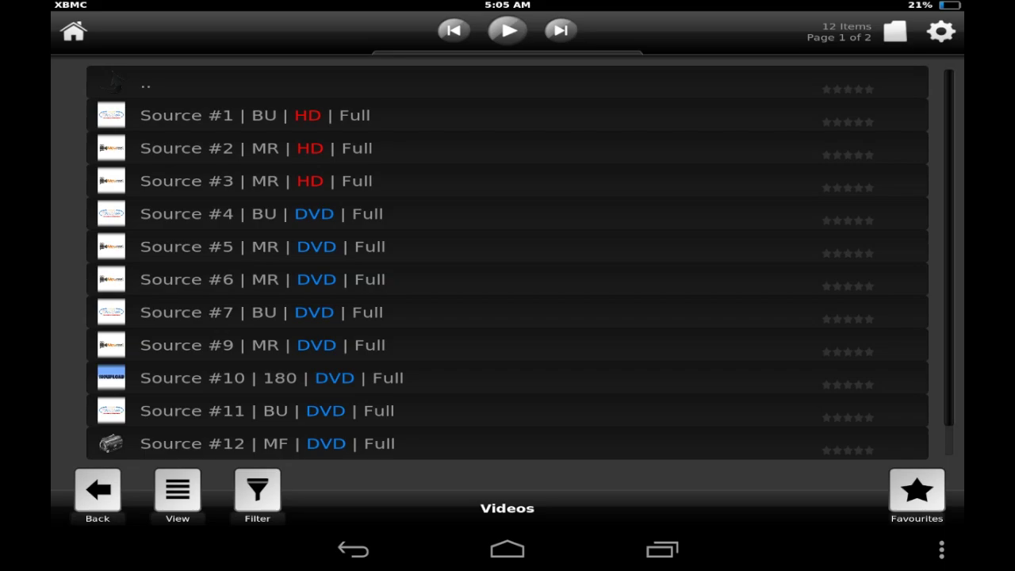
left_click(353, 549)
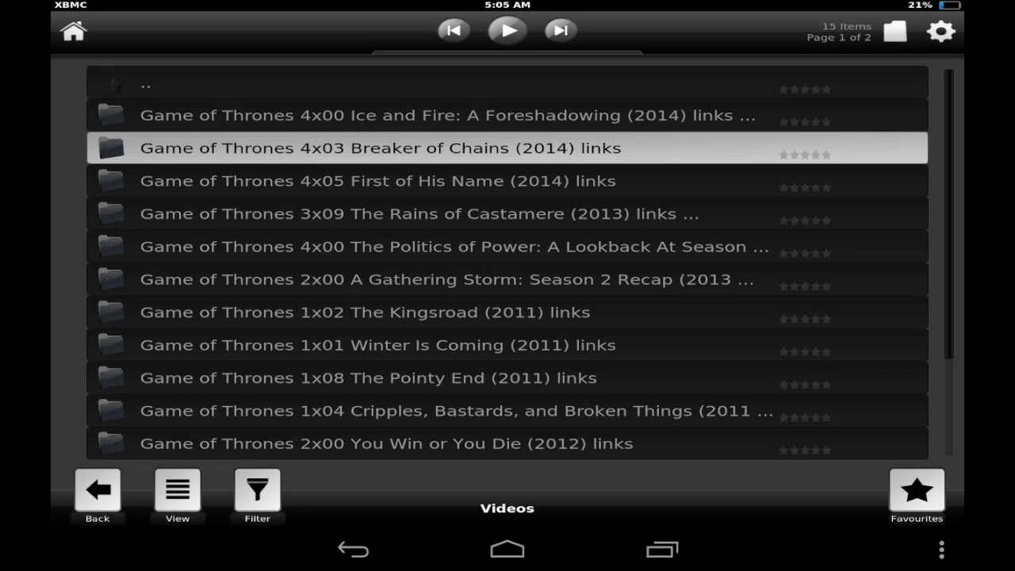
left_click(353, 549)
left_click(353, 549)
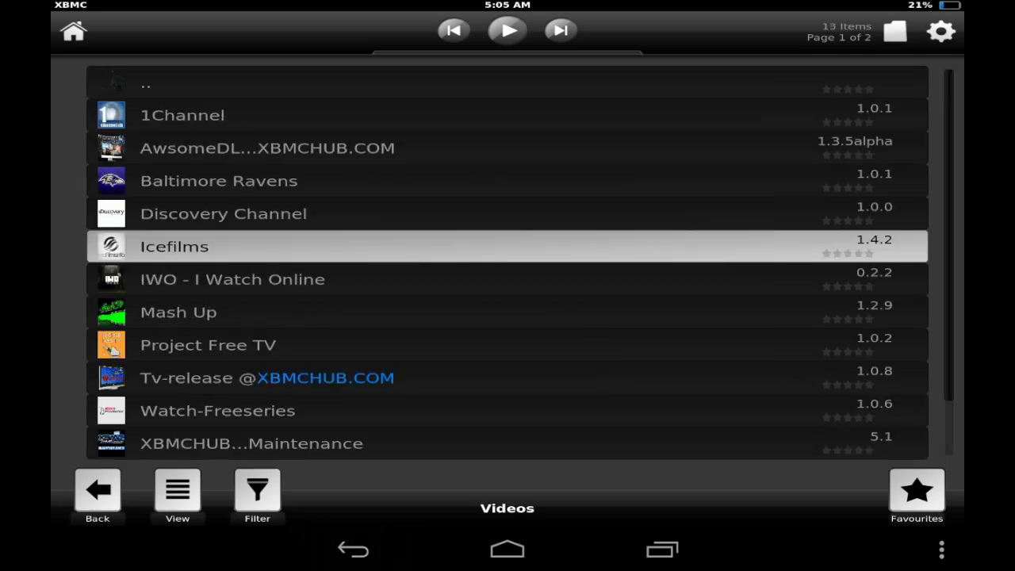
- Leave XBMC and search the Google Play Store for 'avia'
left_click(353, 549)
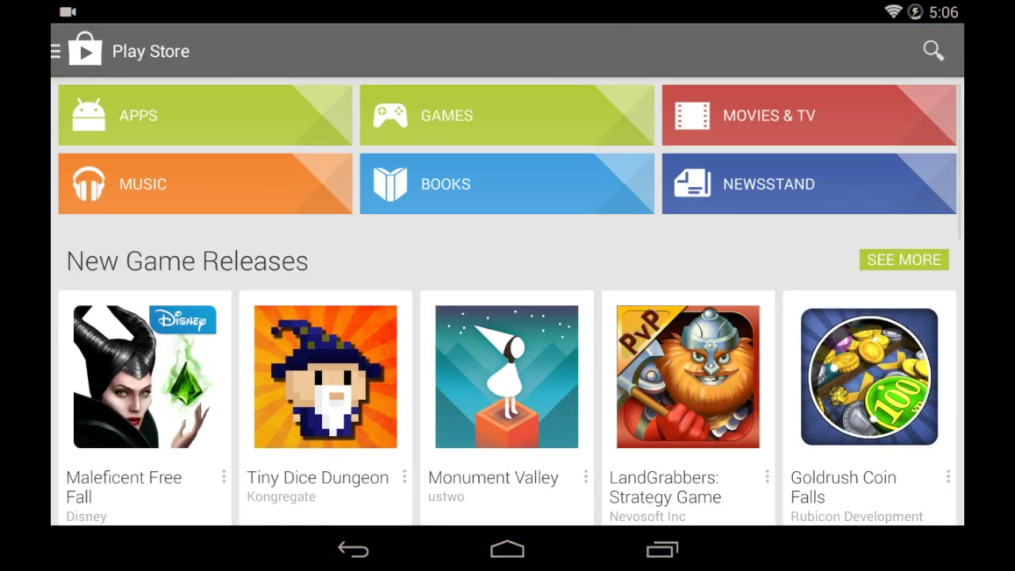
left_click(934, 51)
type("a")
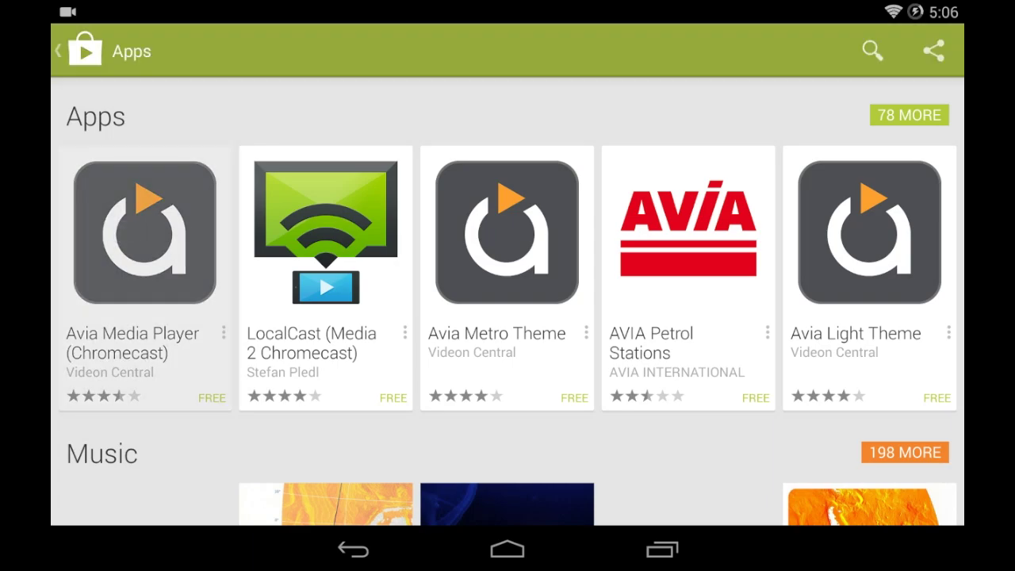
- Install Avia Media Player (Chromecast), accepting its permissions, and follow the progress in notifications
left_click(144, 232)
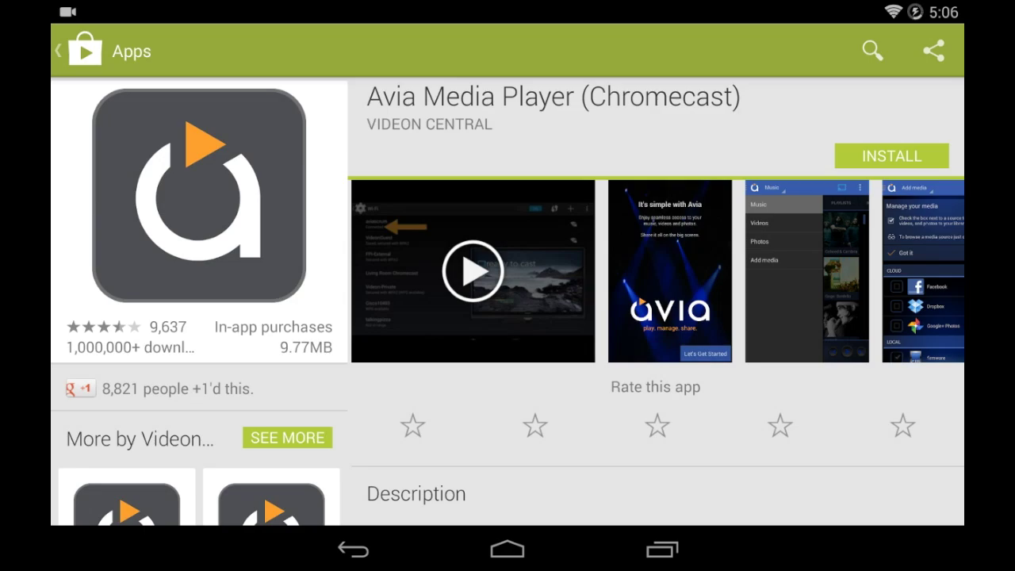
left_click(891, 156)
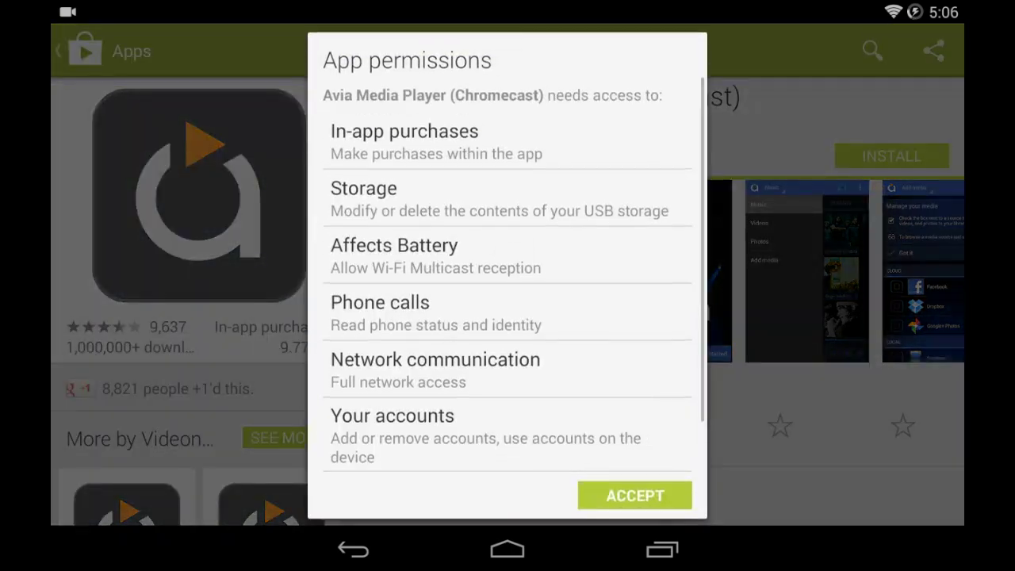
left_click(634, 495)
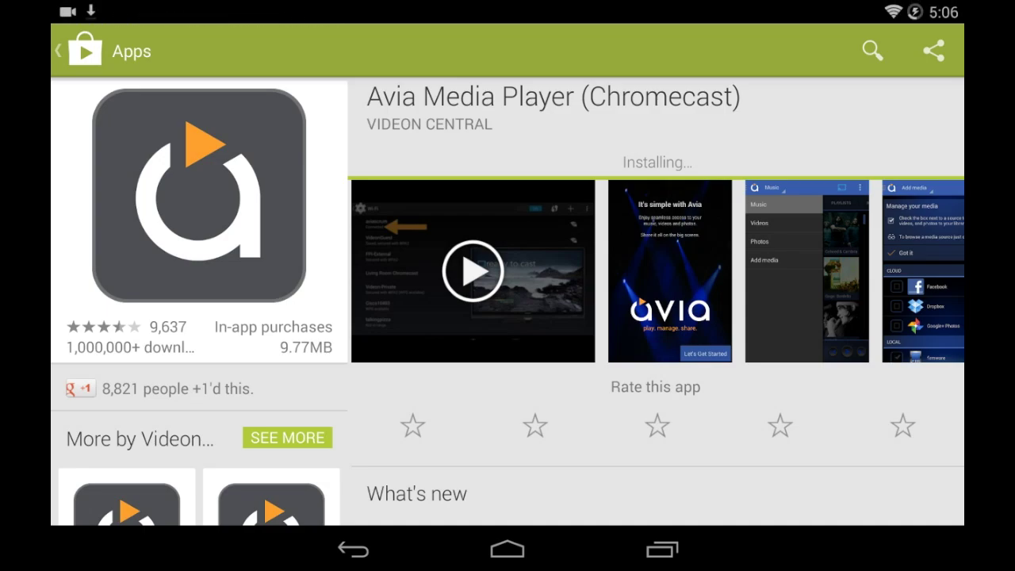
left_click_drag(153, 4, 153, 251)
left_click_drag(309, 270, 309, 32)
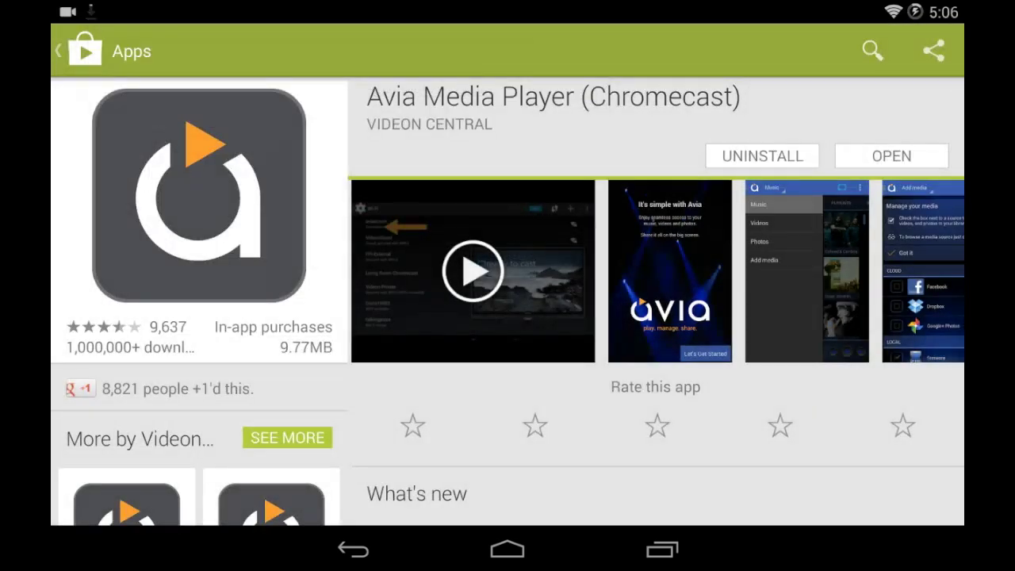
- Open Avia, get past the welcome and tip screens, check for the Chromecast, then go home
left_click(508, 550)
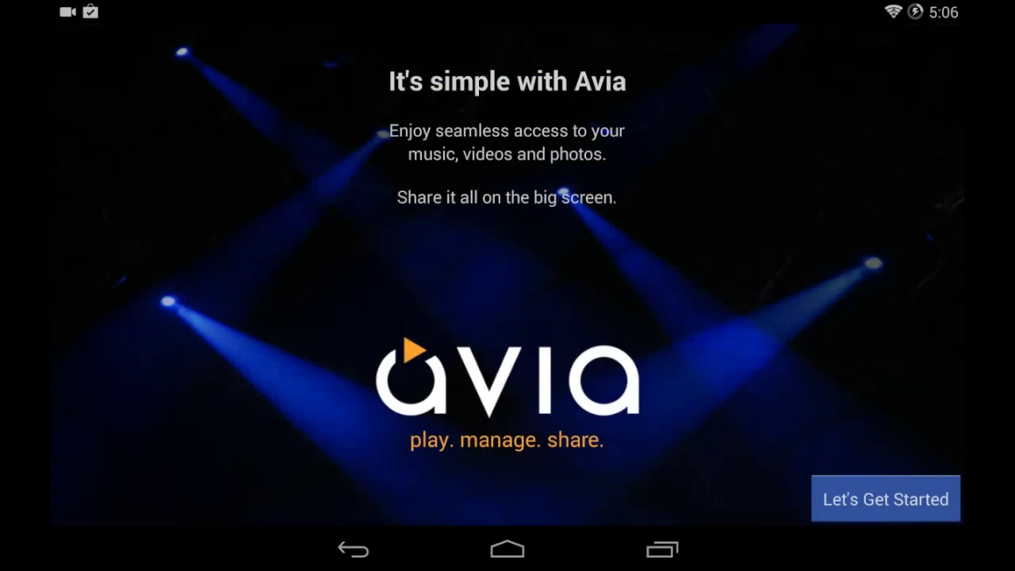
left_click(886, 498)
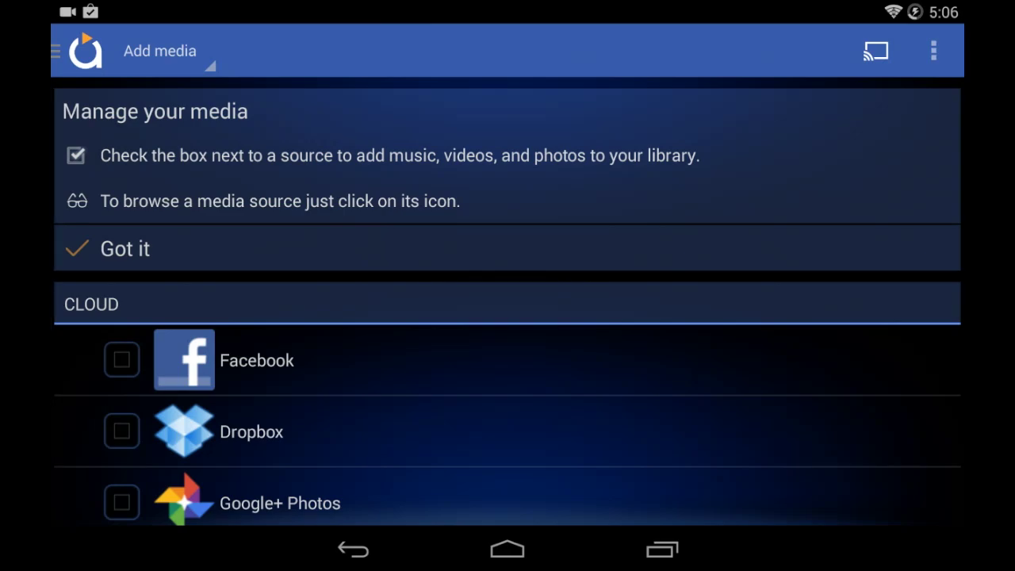
left_click(110, 250)
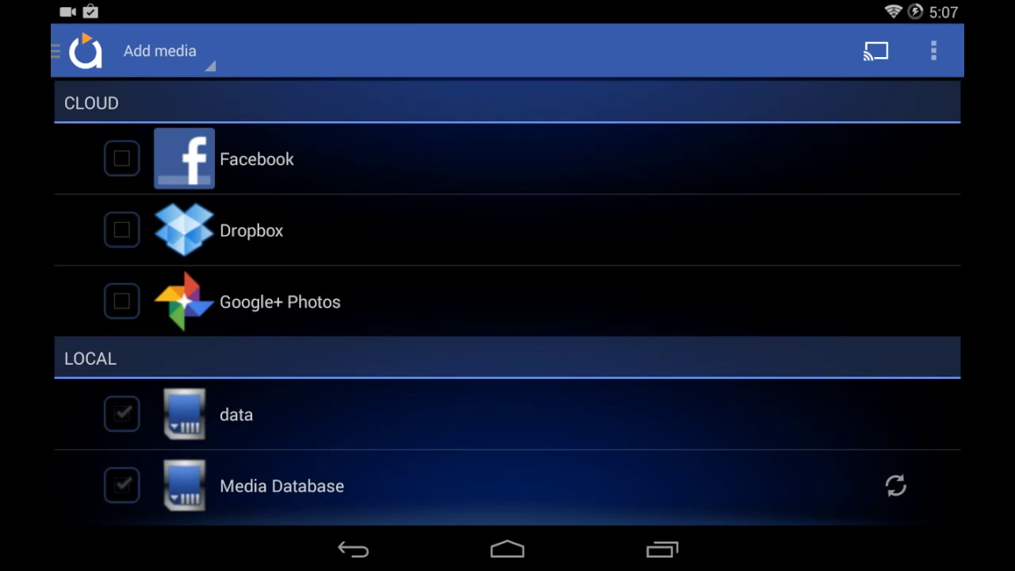
left_click(876, 51)
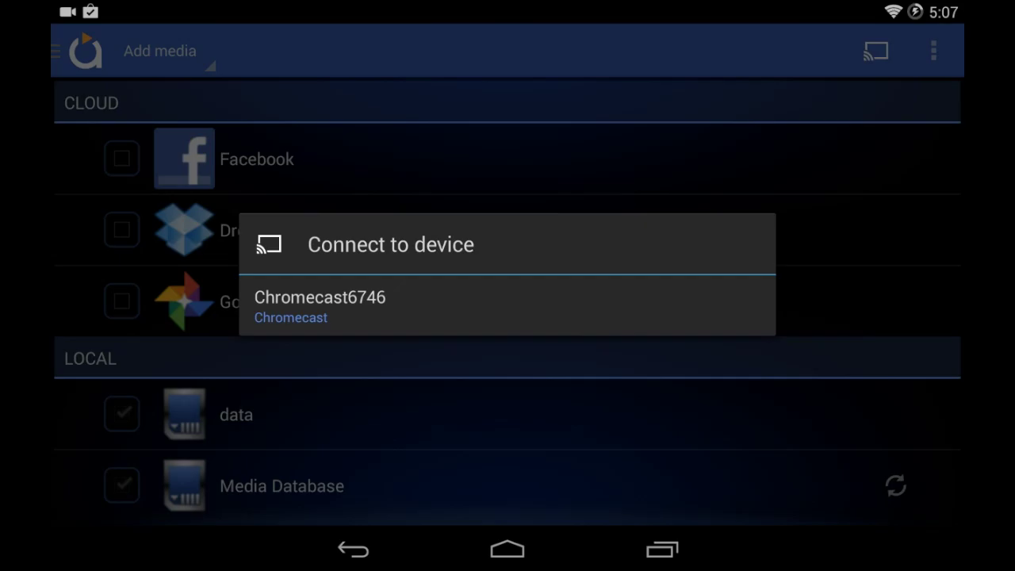
left_click(508, 549)
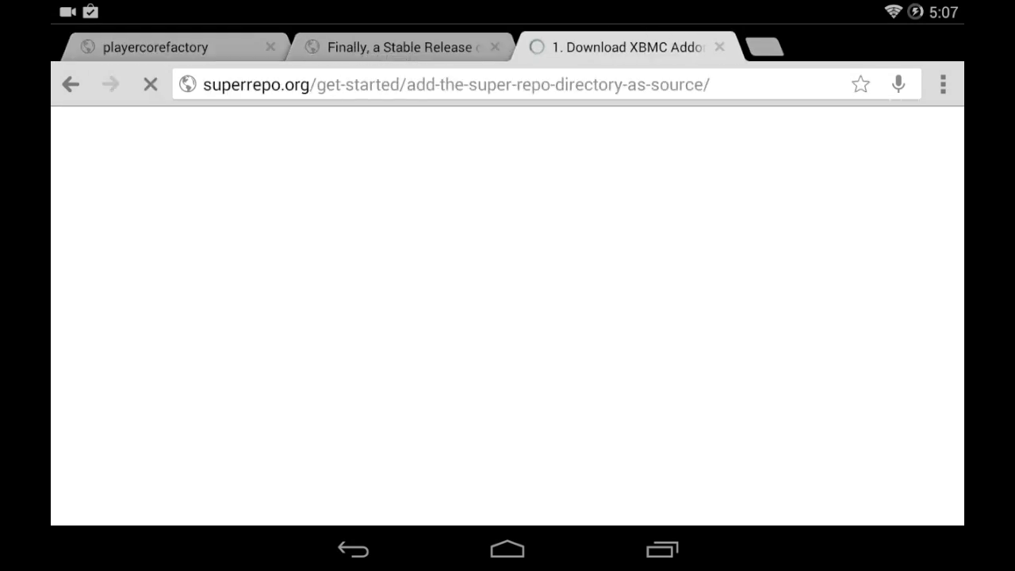
- View the playercorefactory.xml MediaFire download page in Chrome, then return to the home screen
left_click(154, 46)
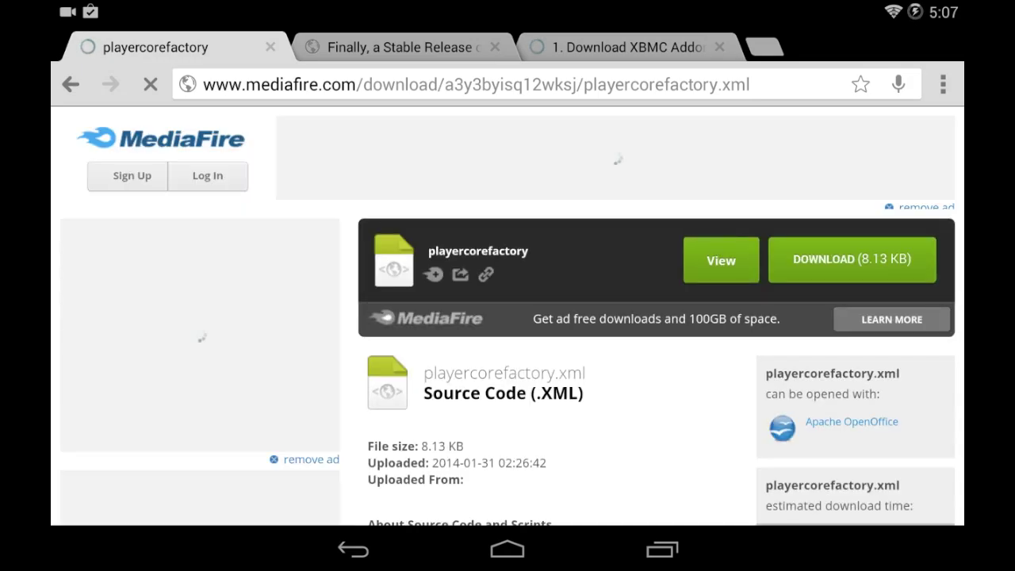
left_click(507, 549)
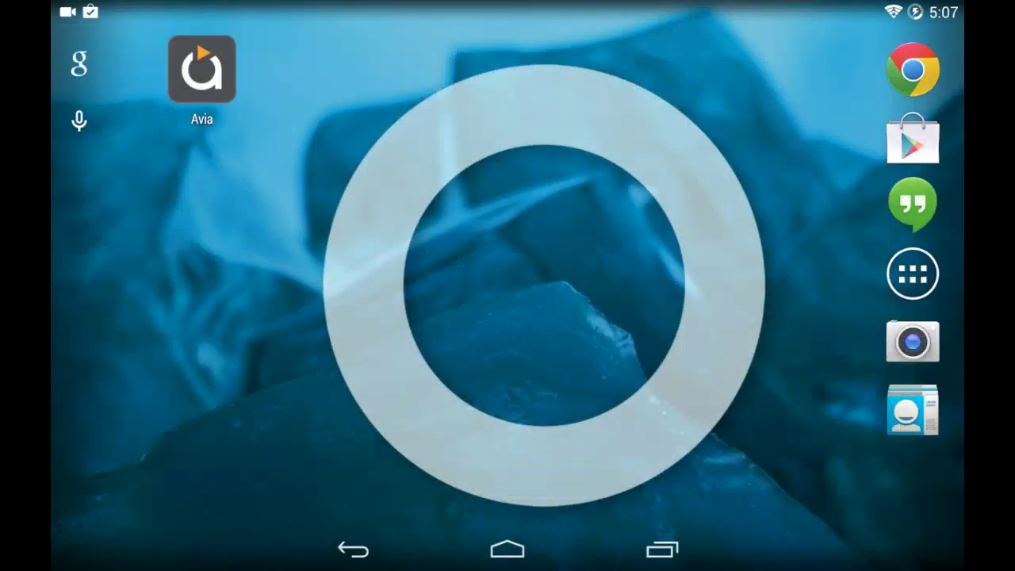
- Open Root Explorer and copy playercorefactory.xml from the Download folder
left_click_drag(238, 317, 714, 317)
left_click(508, 460)
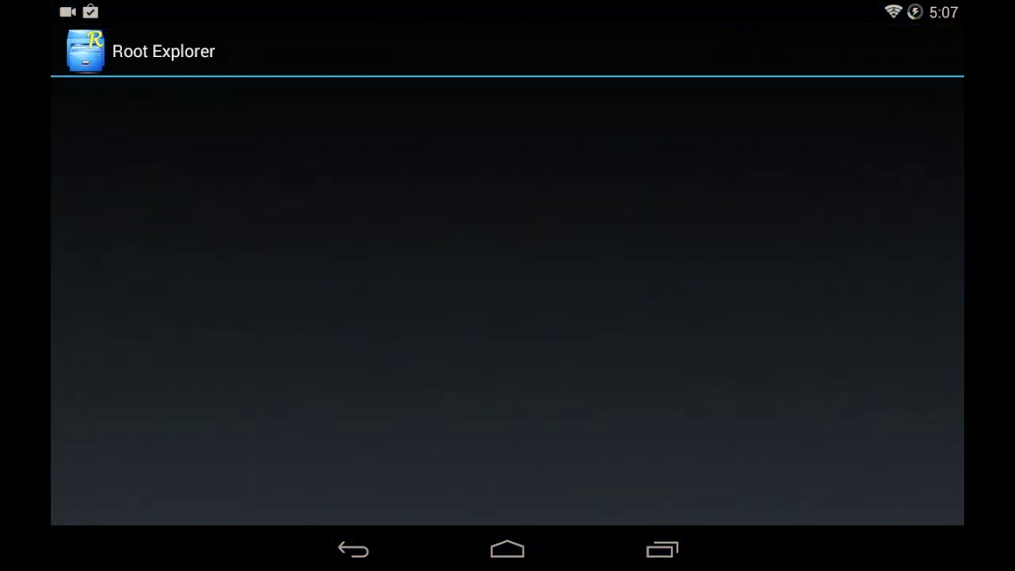
left_click(736, 91)
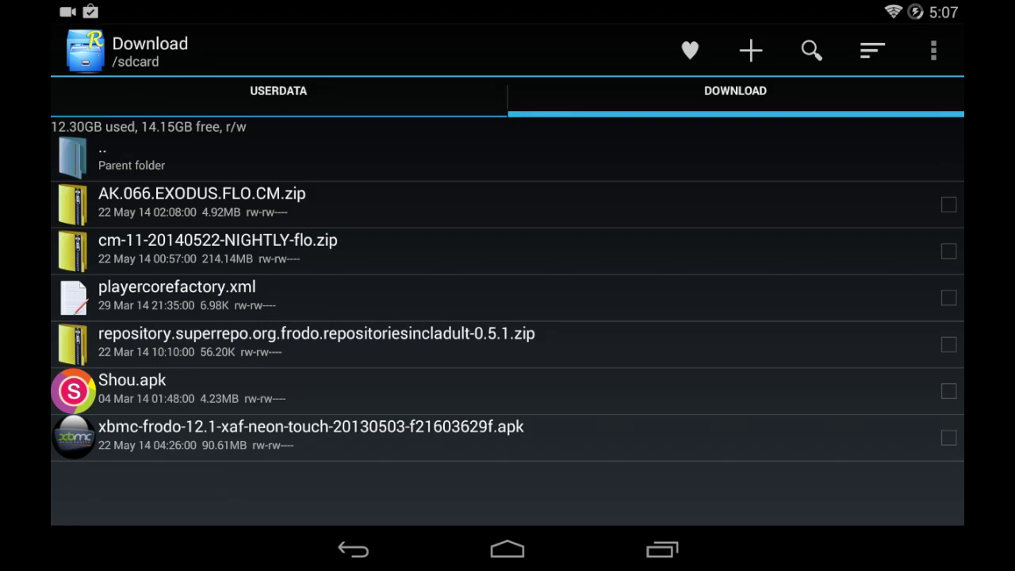
left_click(141, 300)
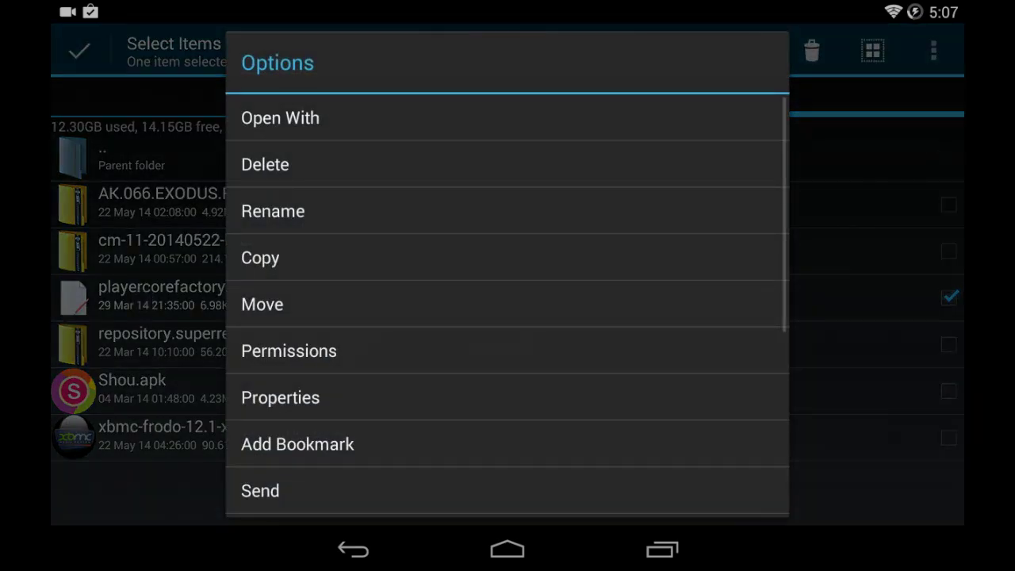
left_click(258, 259)
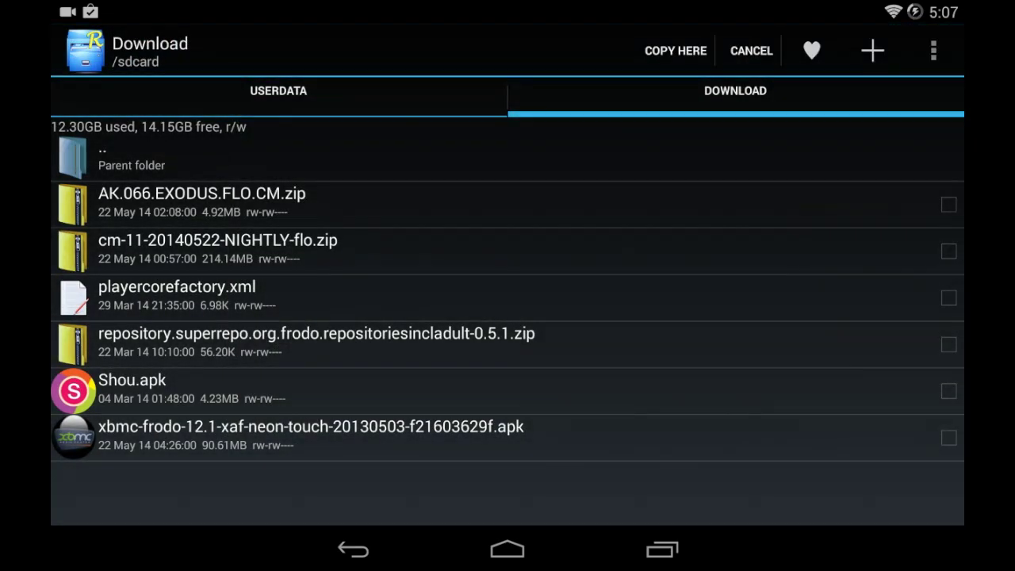
- Paste it into Android/data/org.xbmc.xbmc/files/.xbmc/userdata, overwriting the existing playercorefactory.xml
left_click(127, 157)
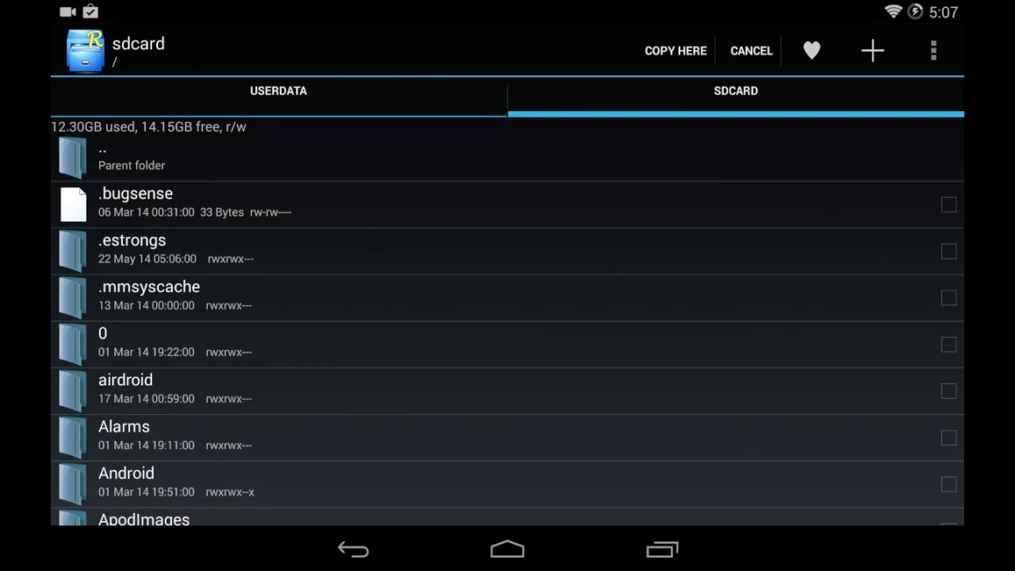
scroll(146, 463, "up", 2)
left_click(84, 485)
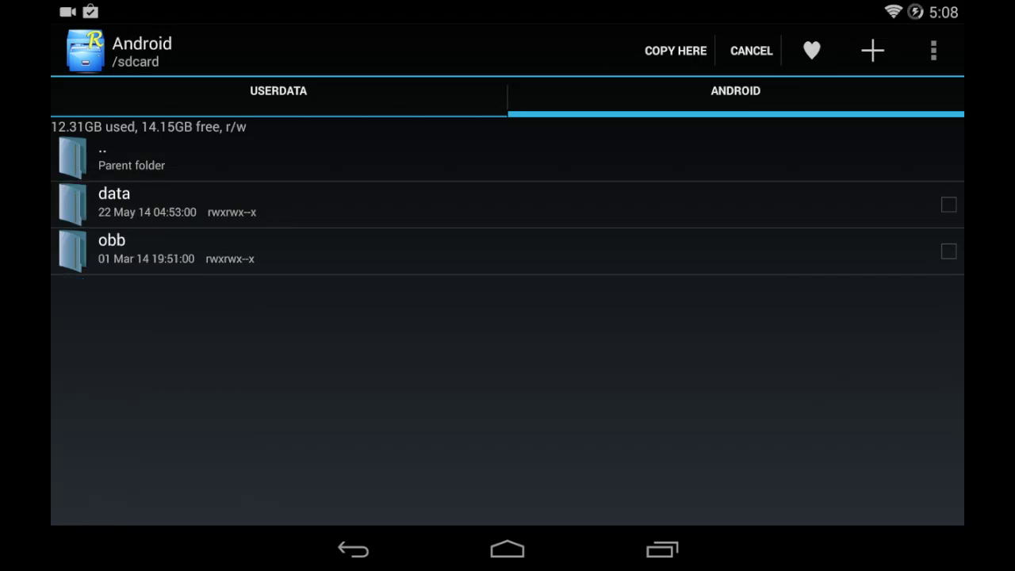
left_click(103, 204)
left_click_drag(107, 309, 97, 226)
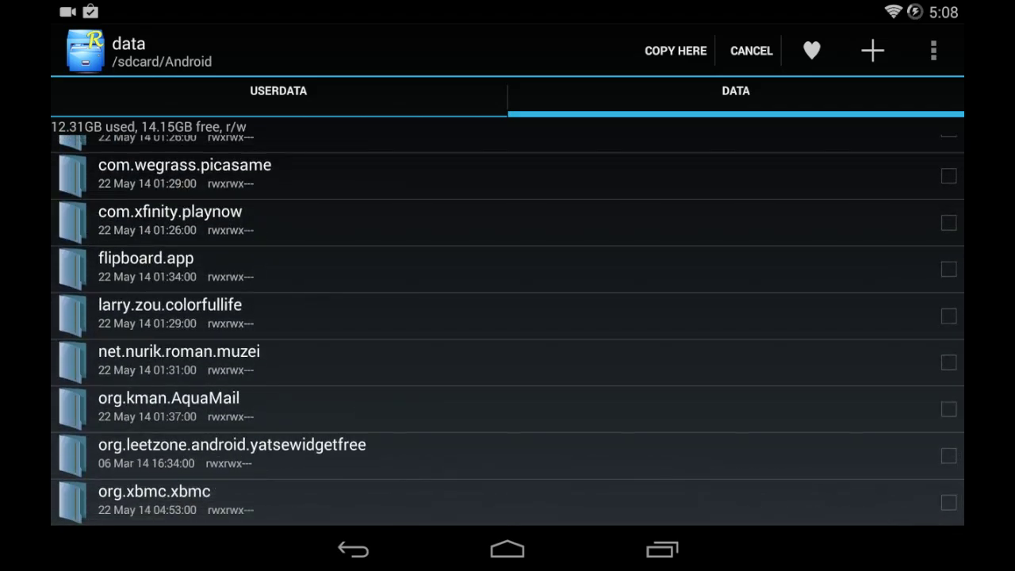
left_click(136, 503)
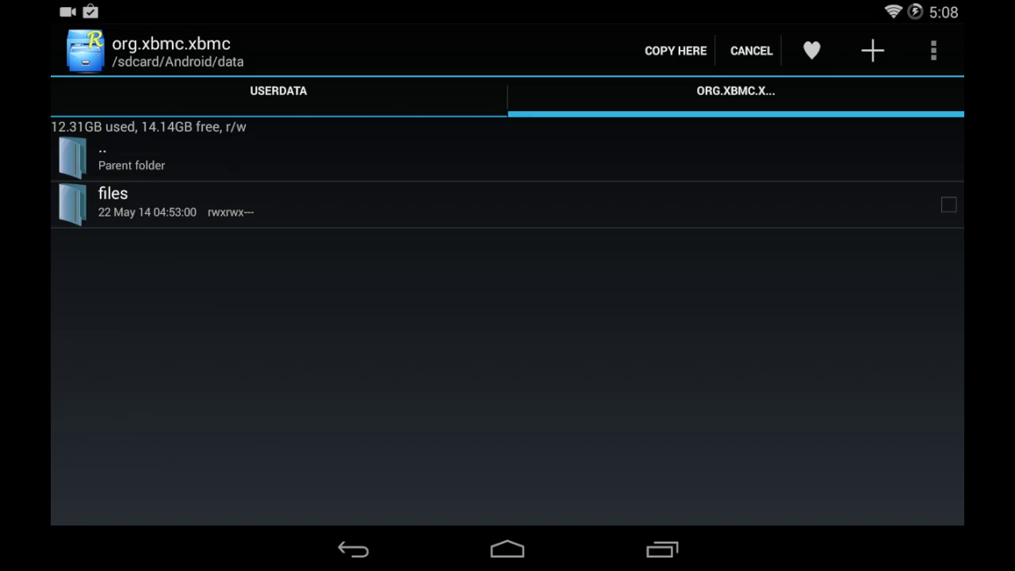
left_click(116, 205)
left_click(122, 210)
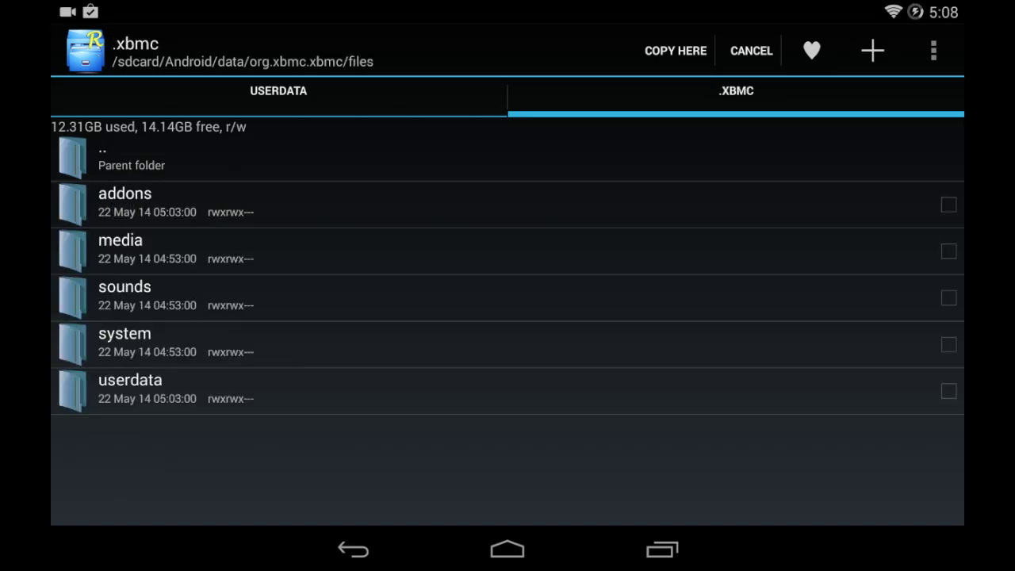
left_click(119, 389)
left_click_drag(114, 367, 114, 254)
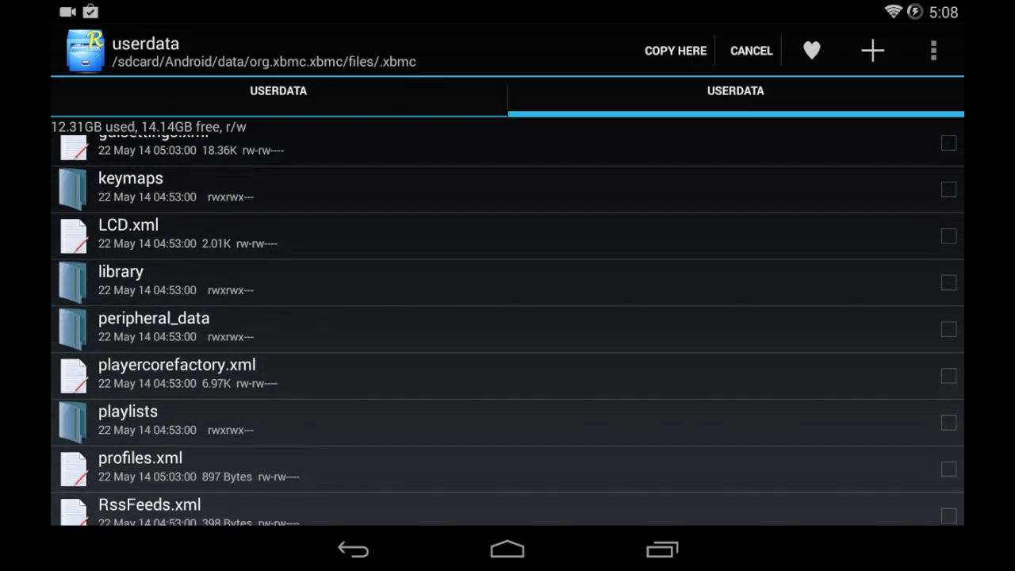
left_click(682, 46)
left_click(648, 337)
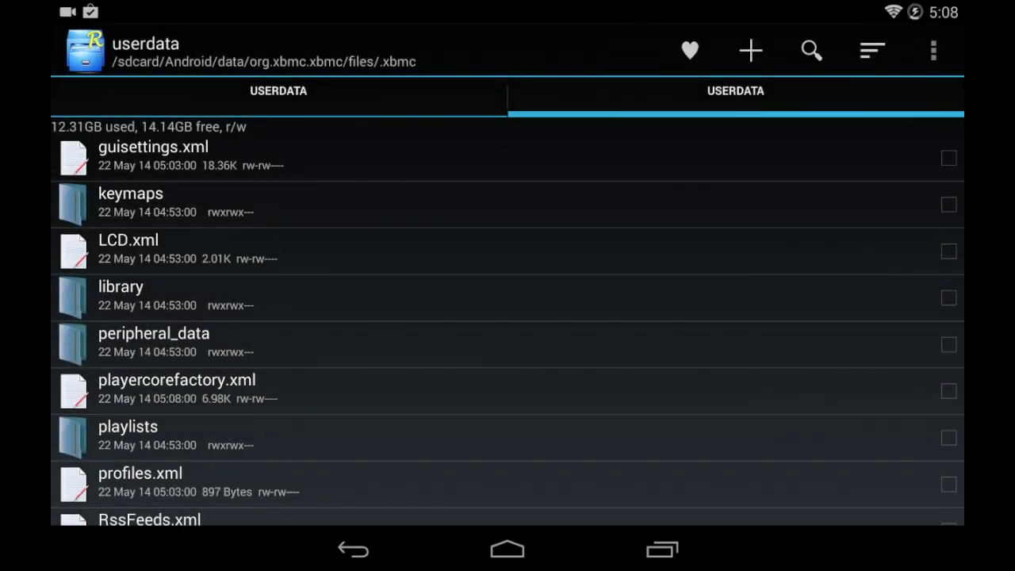
left_click(508, 549)
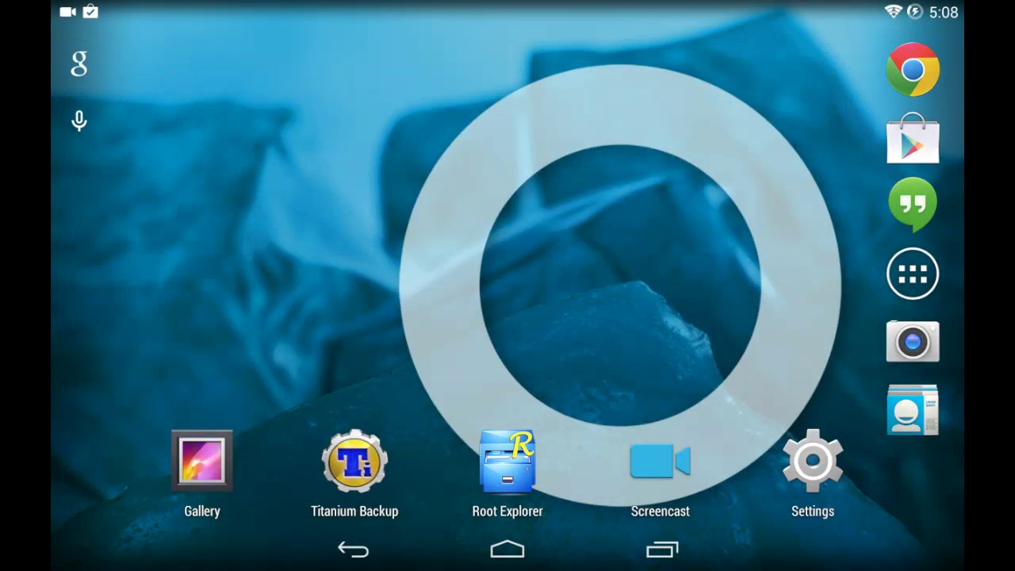
left_click(665, 558)
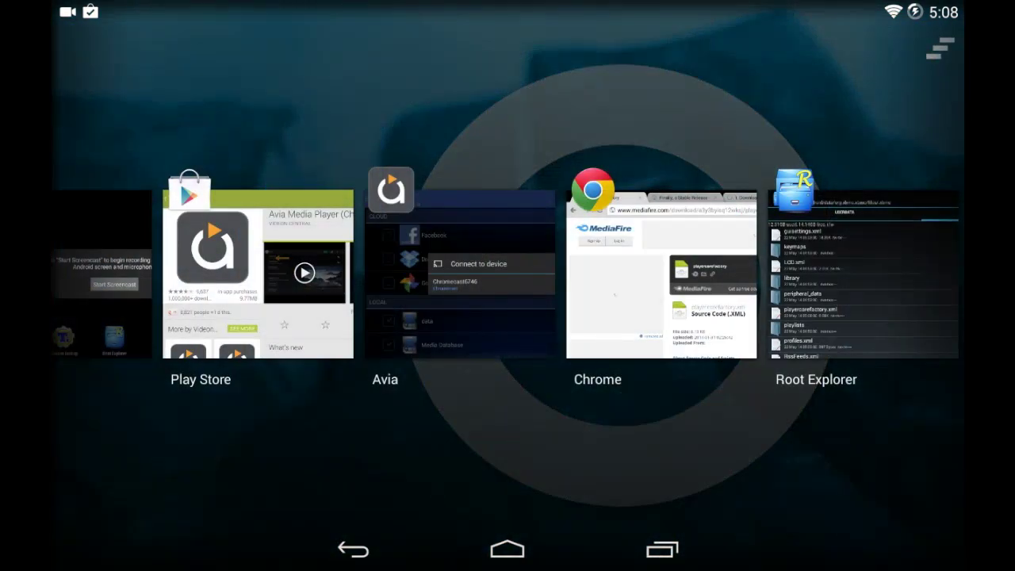
- Clear Root Explorer, Chrome, Avia and Play Store from recent apps, then reopen Avia
mouse_move(848, 262)
left_mouse_down()
mouse_move(848, 159)
mouse_move(823, 173)
left_mouse_up()
left_click_drag(824, 270, 825, 179)
left_click_drag(824, 269, 824, 174)
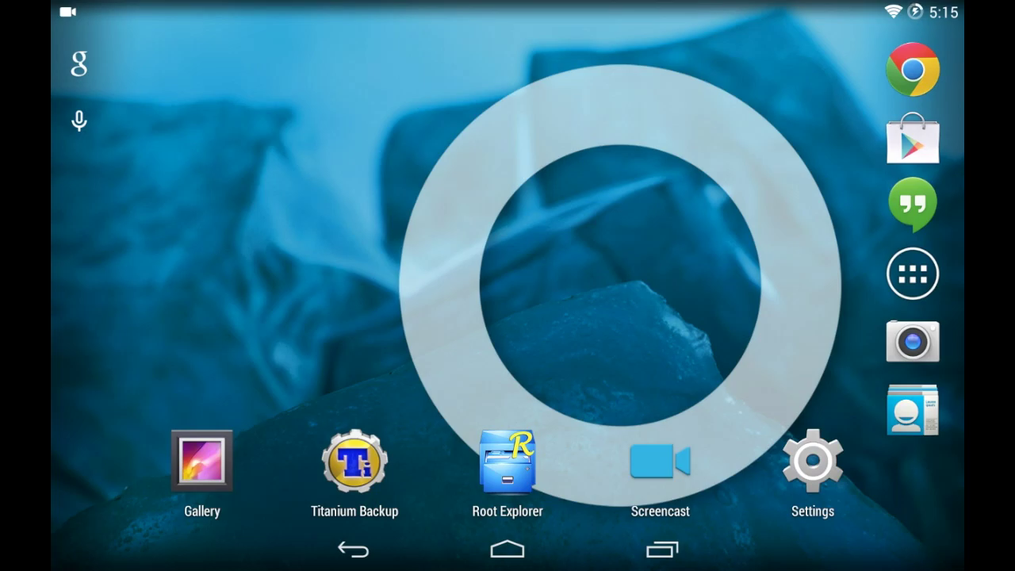
left_click(912, 273)
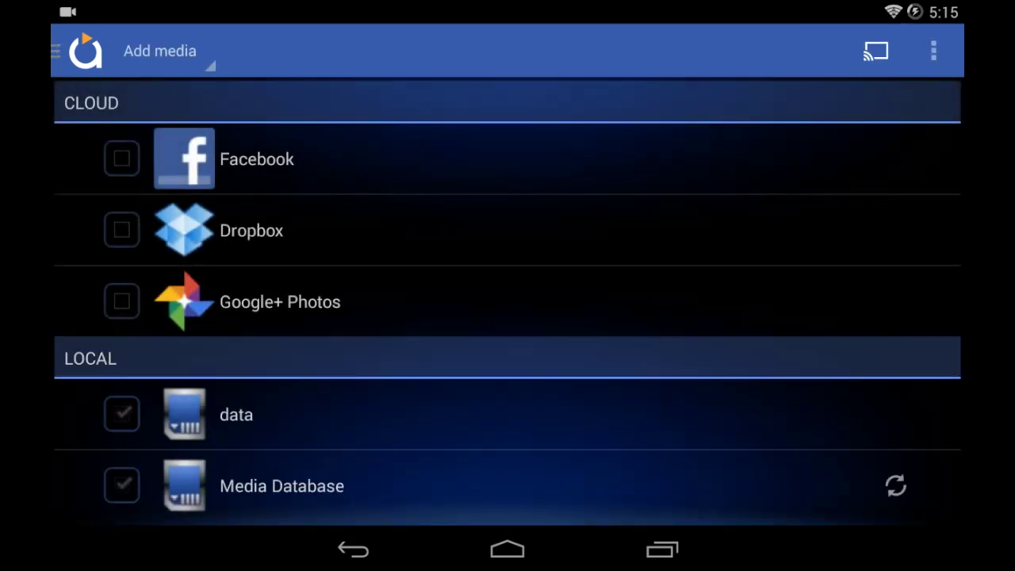
- Connect Avia to the Chromecast6746 cast device and return to the home screen
left_click(876, 51)
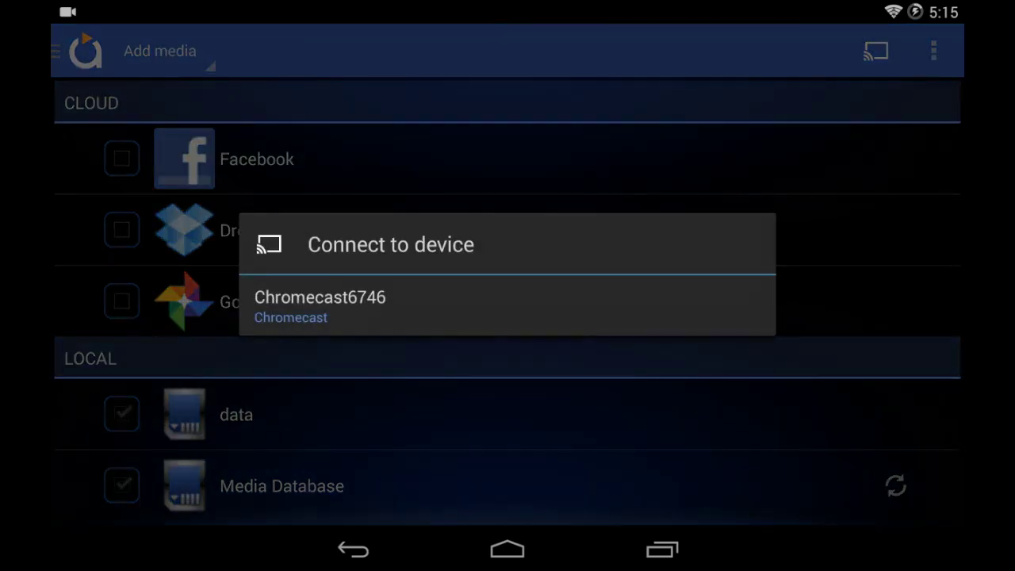
left_click(320, 306)
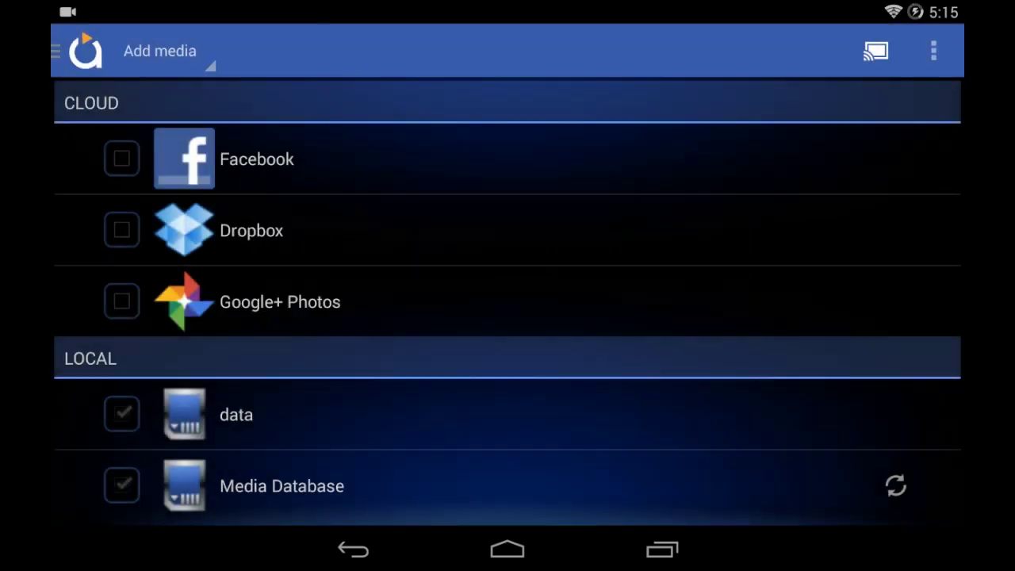
left_click(503, 550)
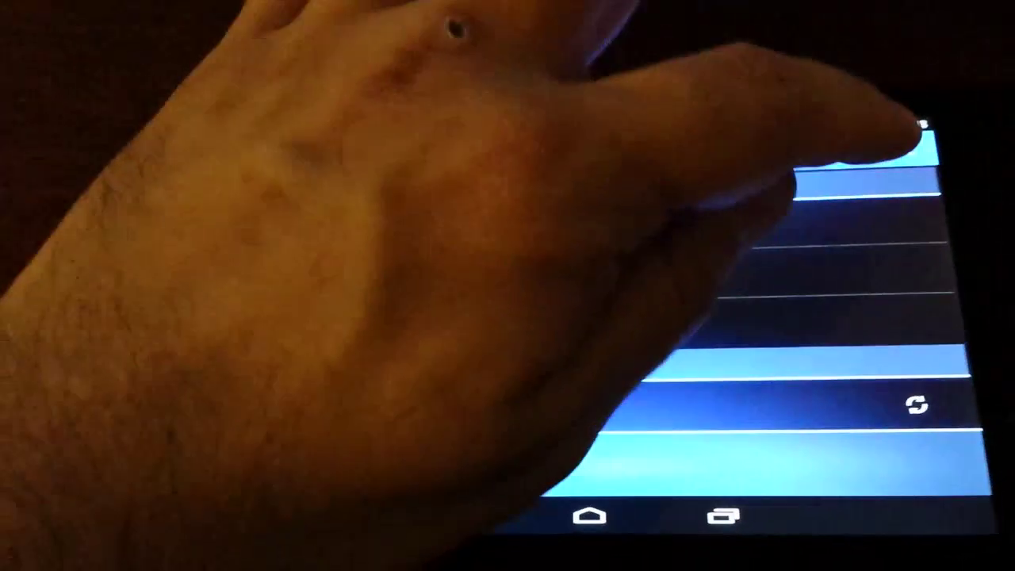
- Connect Avia on the tablet to the Chromecast6746 device
left_click(848, 119)
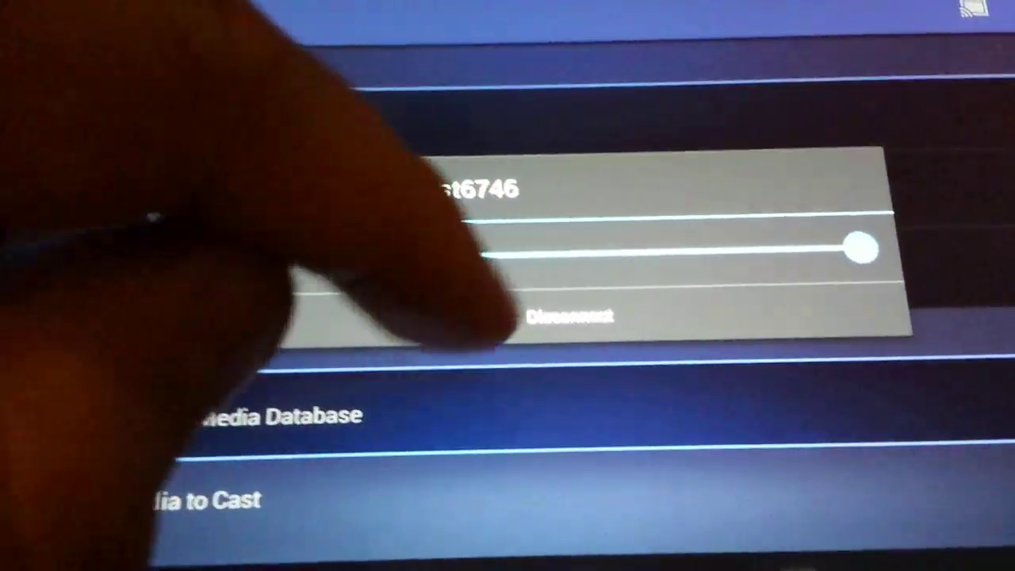
left_click(487, 337)
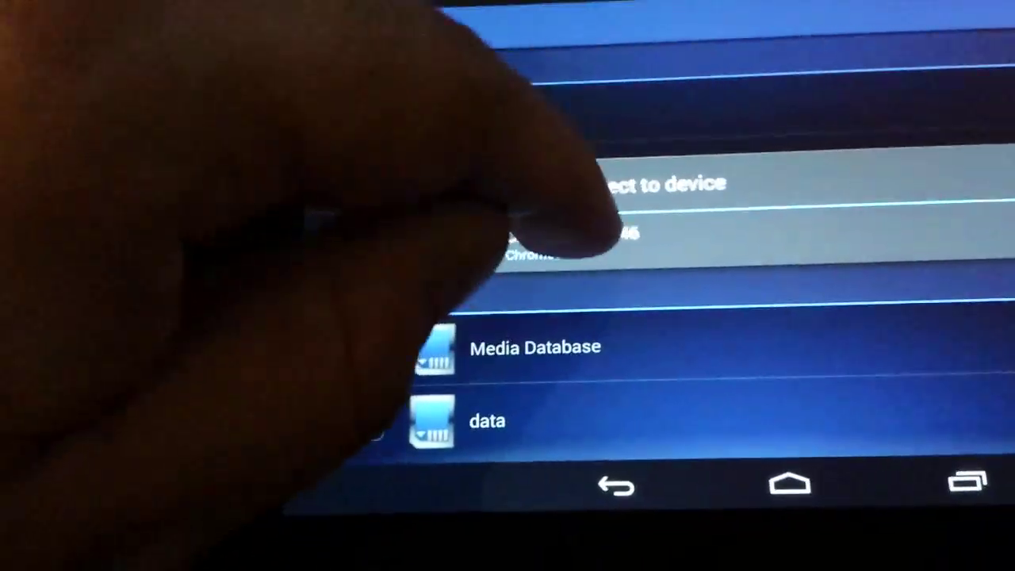
left_click(619, 222)
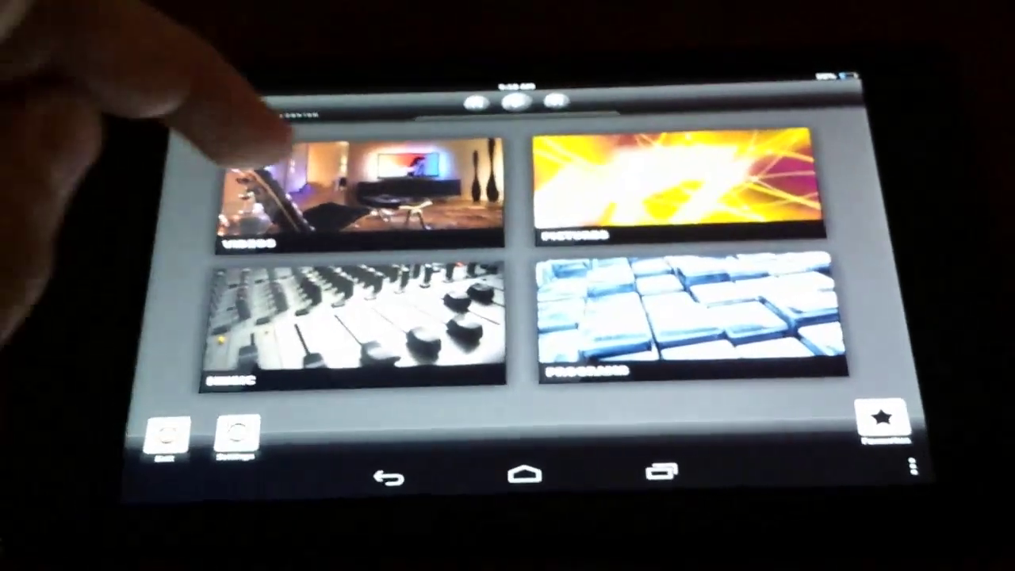
- Launch the Icefilms add-on from Videos and search for the show, typing 'glme of'
left_click(285, 162)
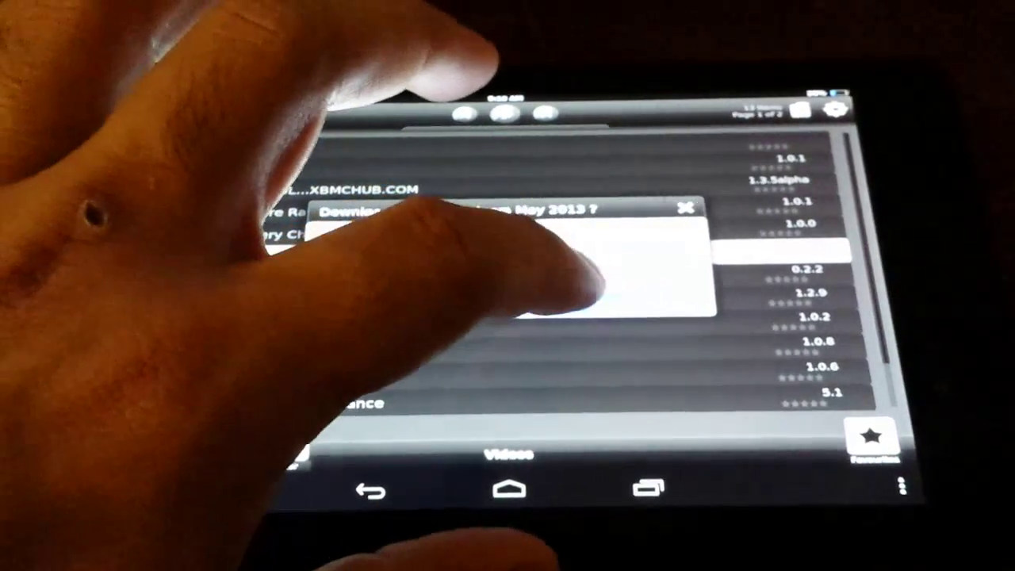
left_click(571, 298)
left_click(222, 377)
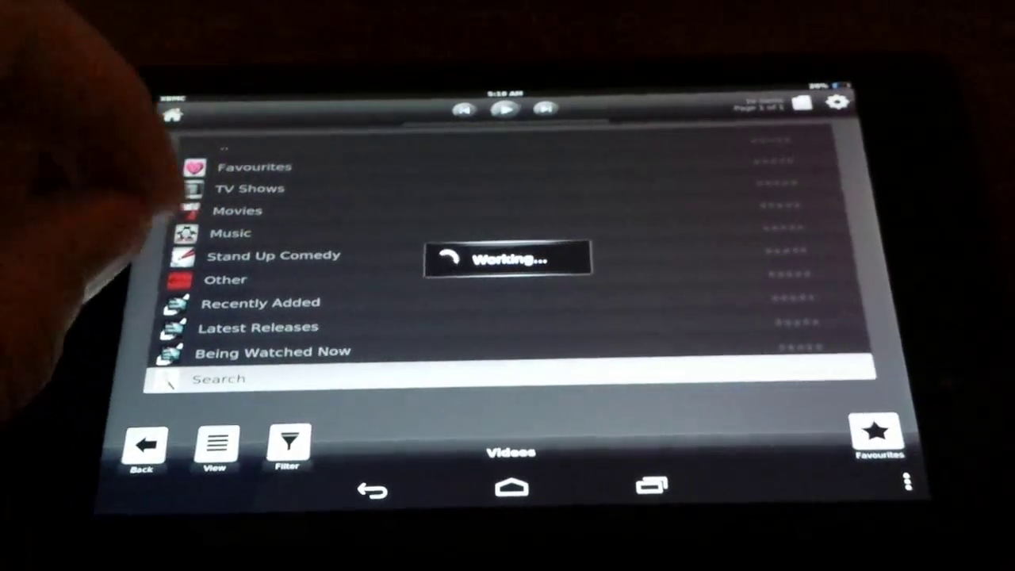
type("gl")
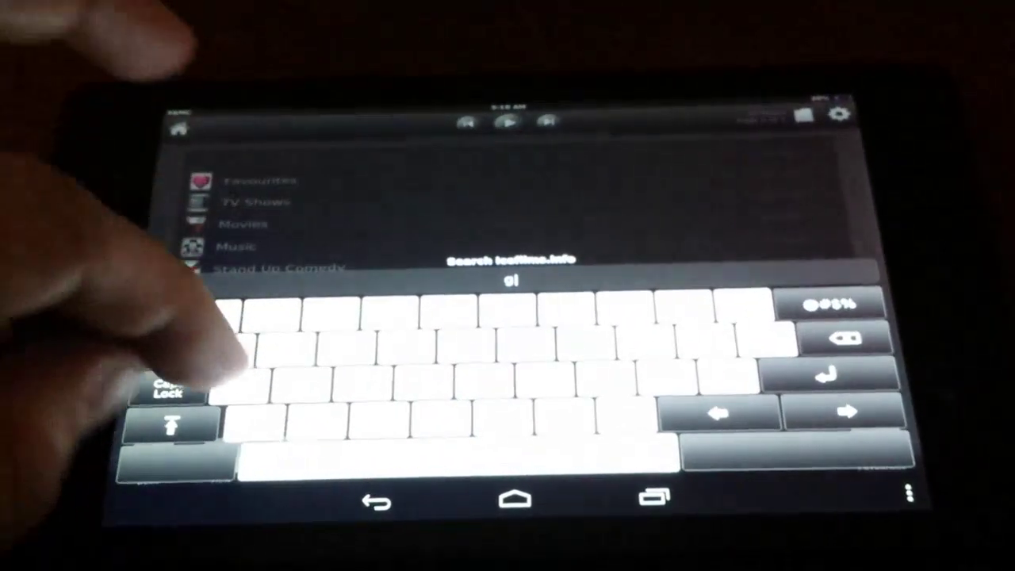
type("m")
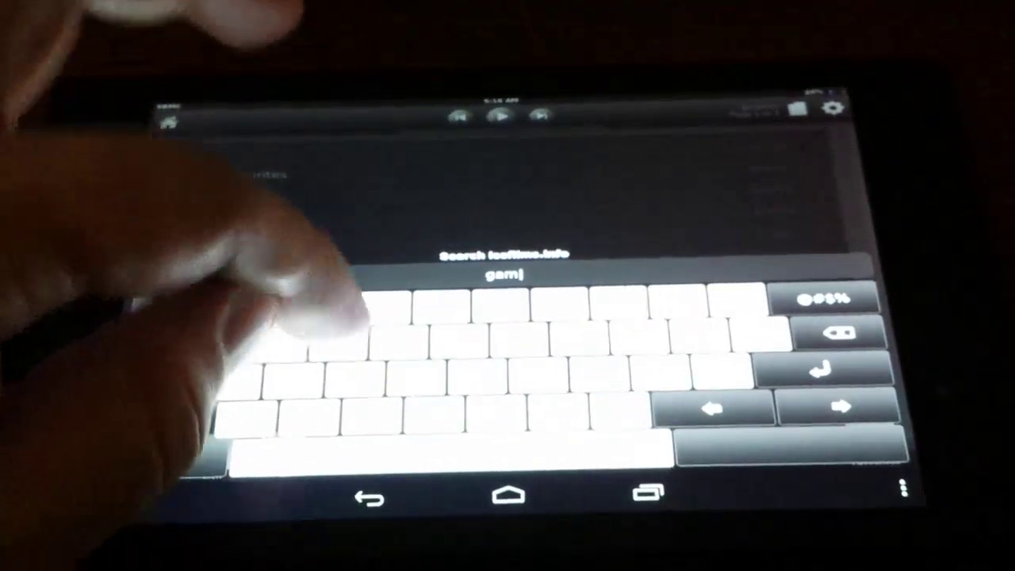
type("e of")
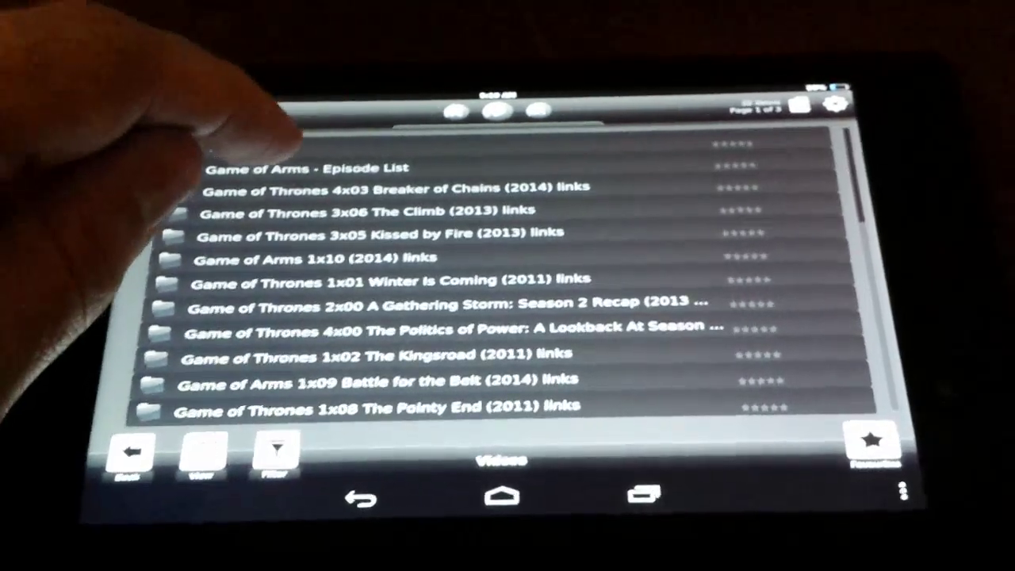
- Open the 'Game of Arms - Episode List' search result
left_click(286, 167)
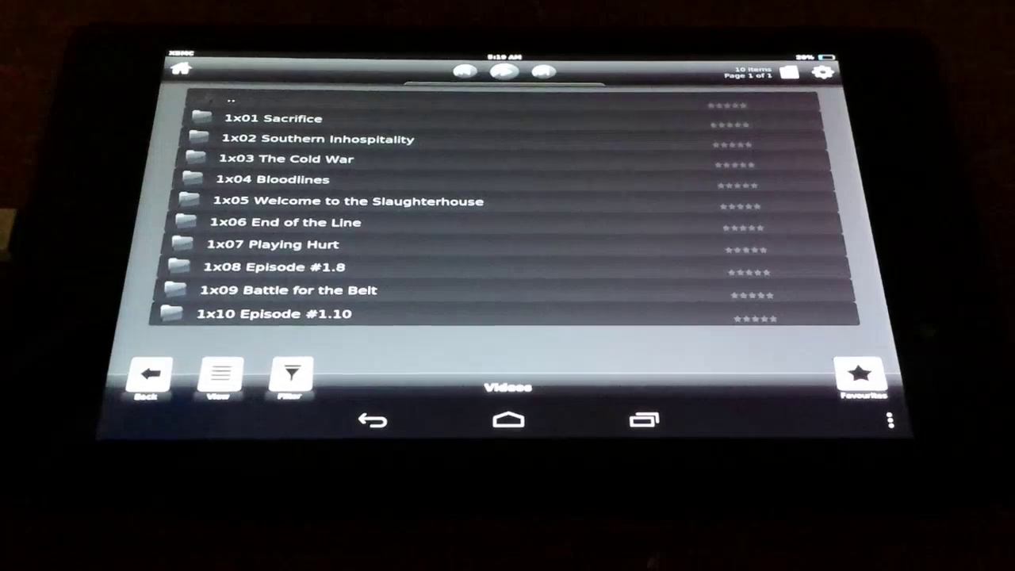
- Start playing Game of Arms episode 1x01 Sacrifice
left_click(230, 118)
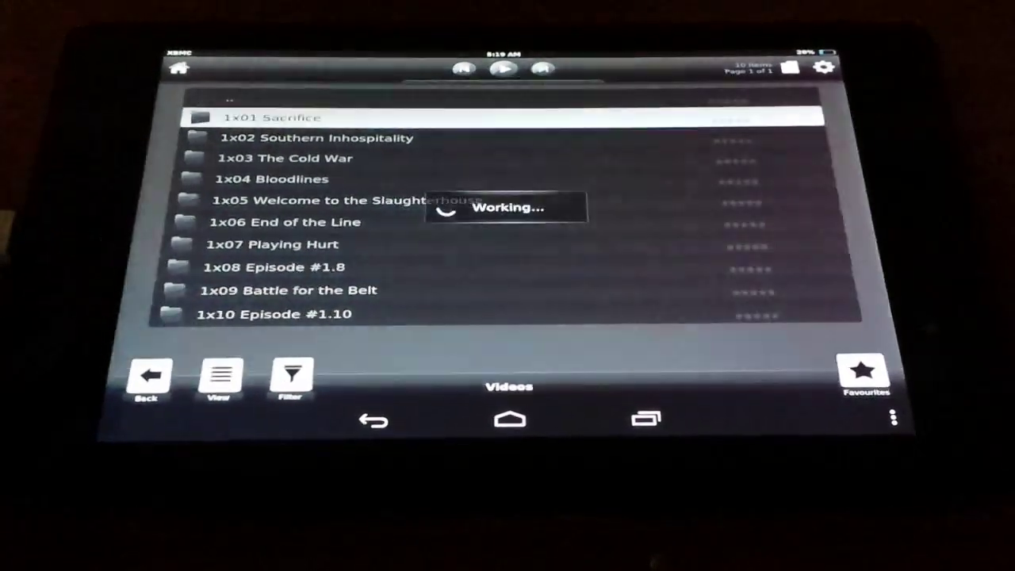